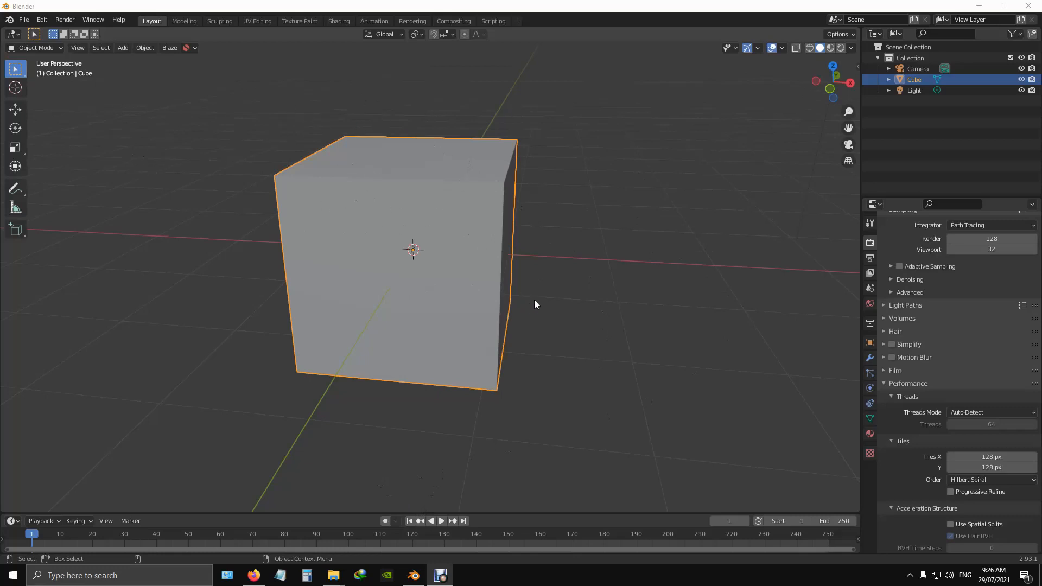
Switch to Firefox, look through the Daz Importer version 1.5 page's download links and instructions, and return to Blender
click(253, 575)
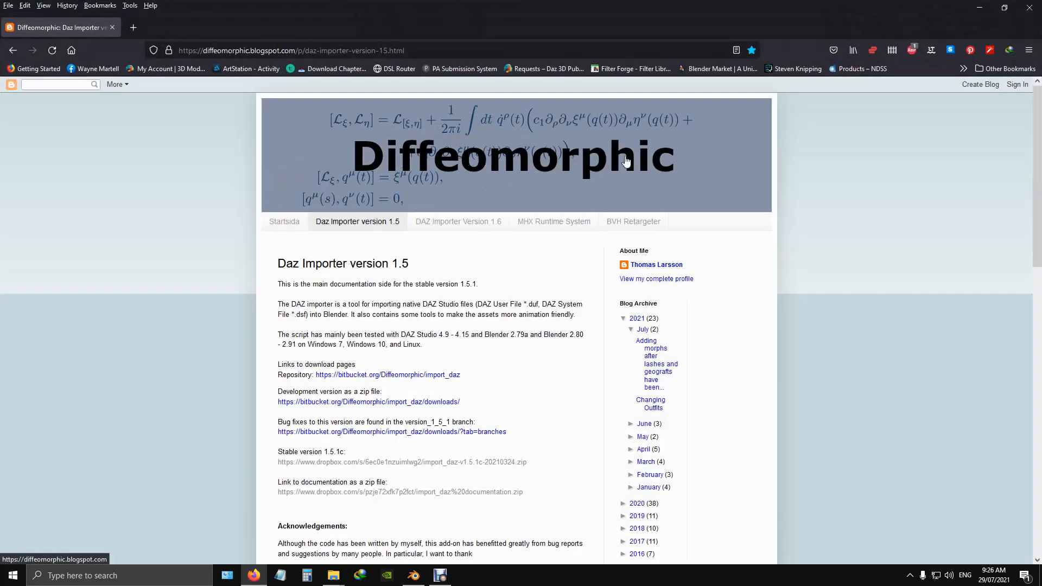
scroll(472, 326, down, 4)
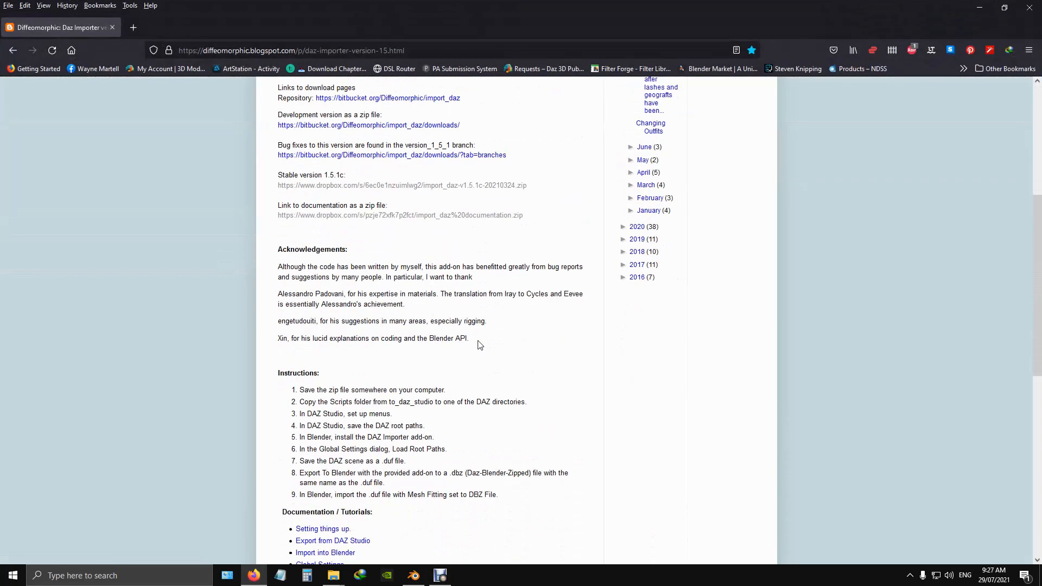
scroll(478, 341, up, 4)
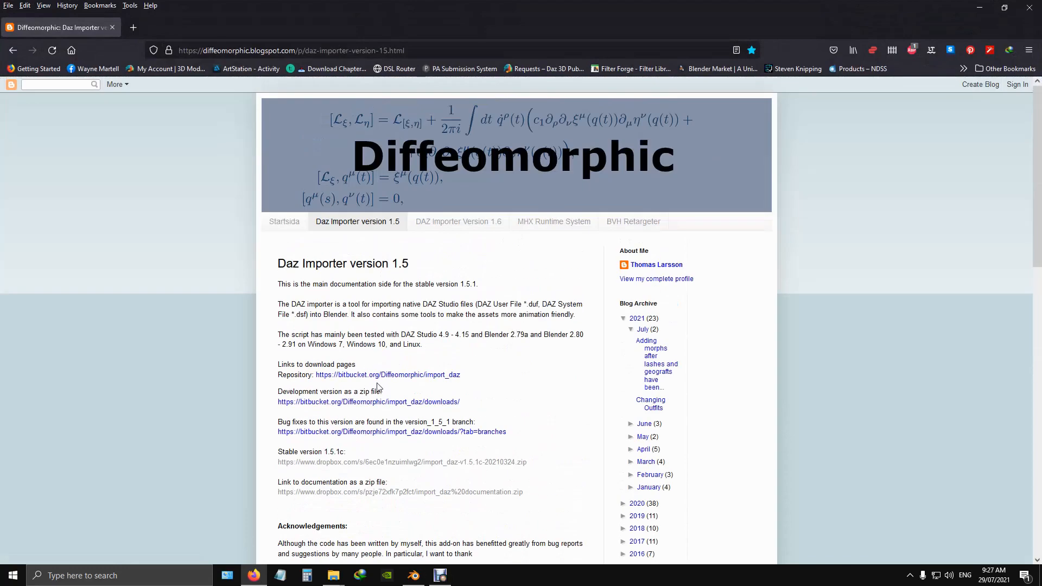
scroll(383, 387, down, 6)
scroll(386, 394, down, 7)
scroll(386, 395, up, 13)
click(414, 577)
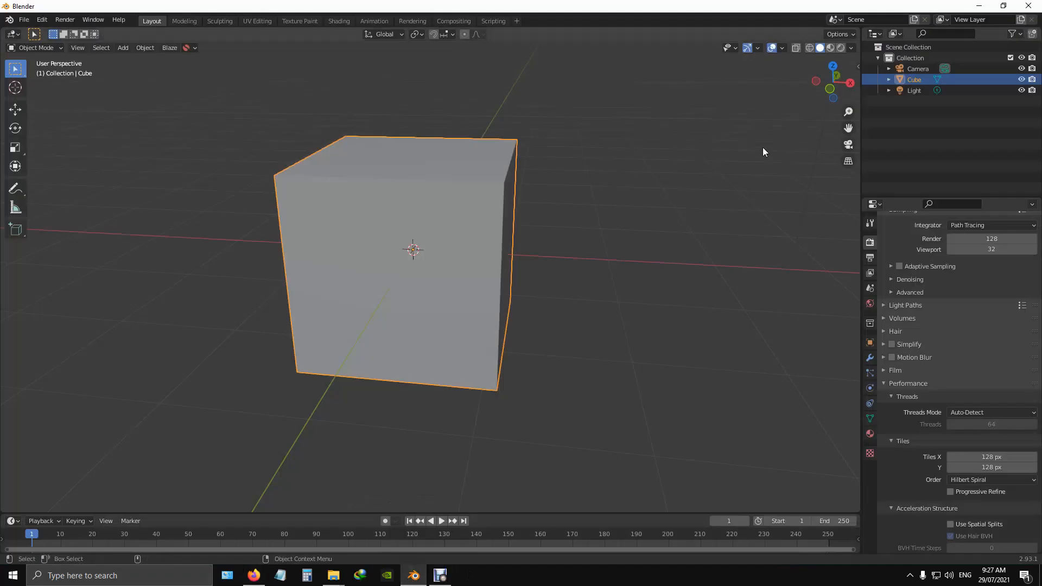
scroll(470, 298, down, 3)
scroll(417, 251, up, 4)
scroll(420, 254, down, 4)
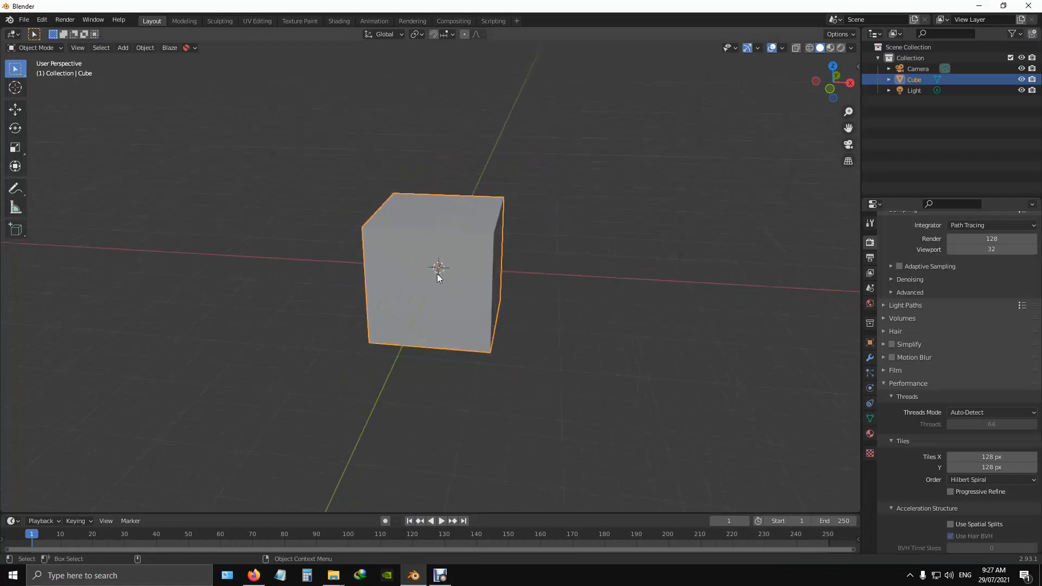
scroll(443, 317, up, 3)
scroll(458, 179, up, 2)
scroll(459, 196, down, 2)
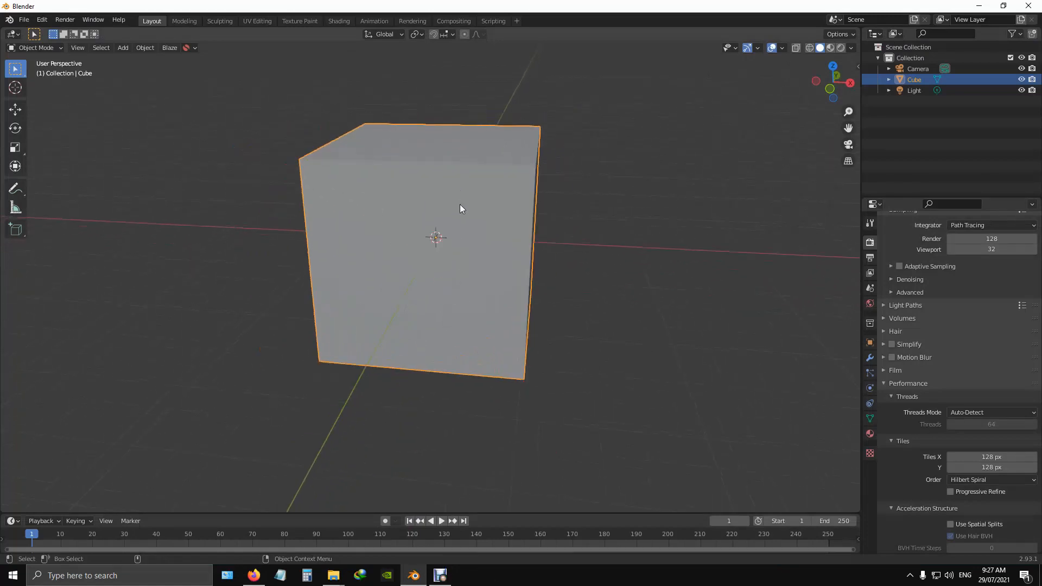
scroll(465, 249, up, 1)
scroll(465, 251, up, 1)
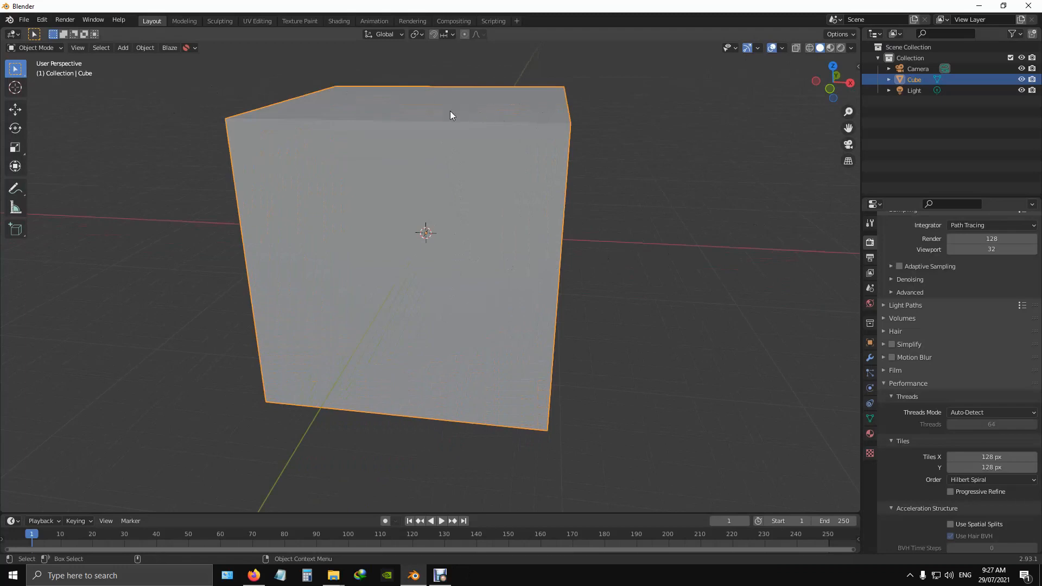
scroll(373, 288, down, 4)
scroll(382, 243, up, 4)
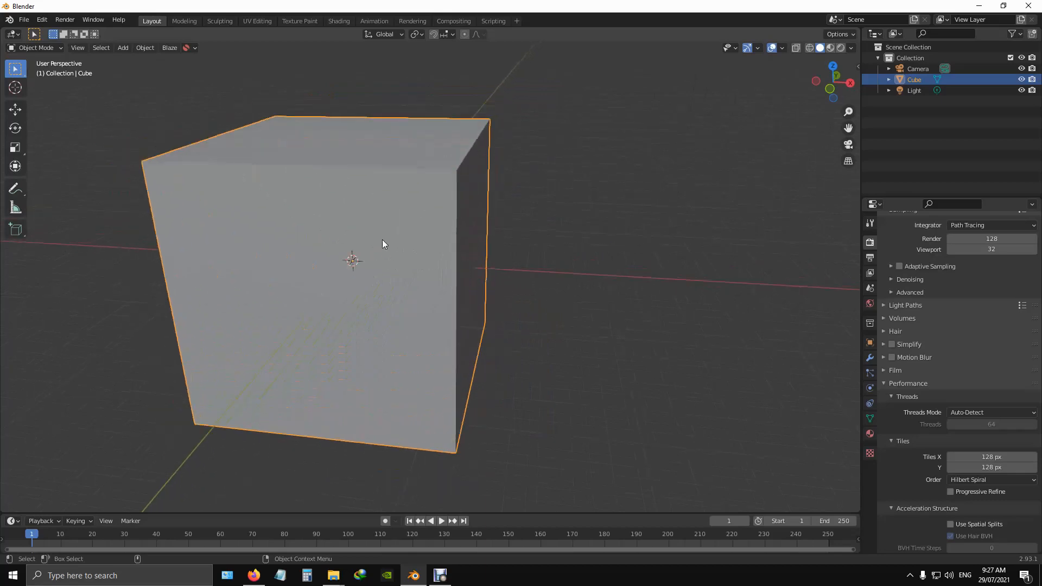
scroll(282, 245, down, 4)
scroll(385, 251, up, 3)
scroll(424, 287, down, 2)
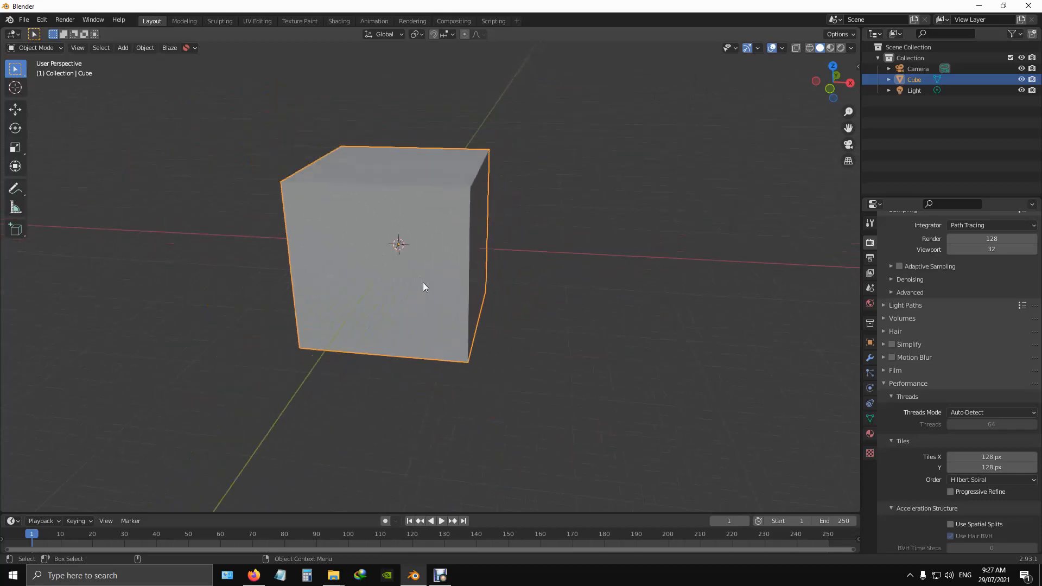
scroll(424, 286, up, 2)
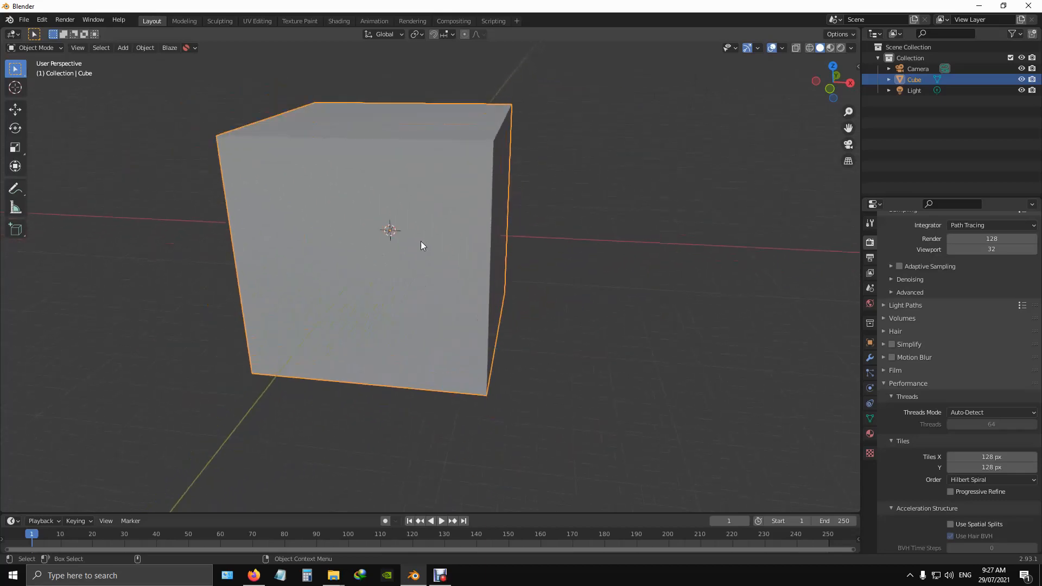
scroll(421, 241, up, 3)
scroll(449, 249, down, 3)
scroll(373, 227, up, 2)
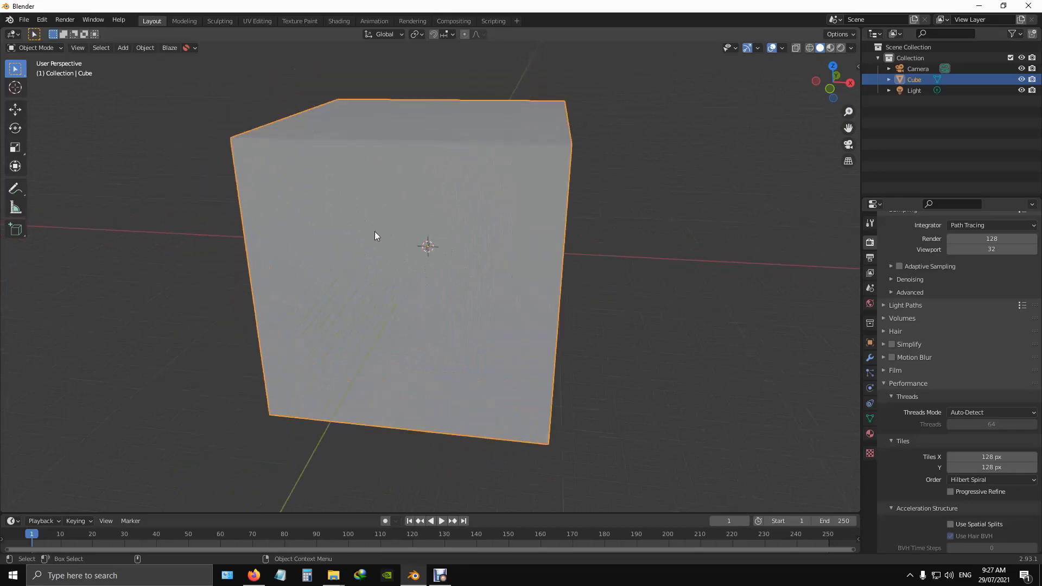
scroll(375, 232, down, 1)
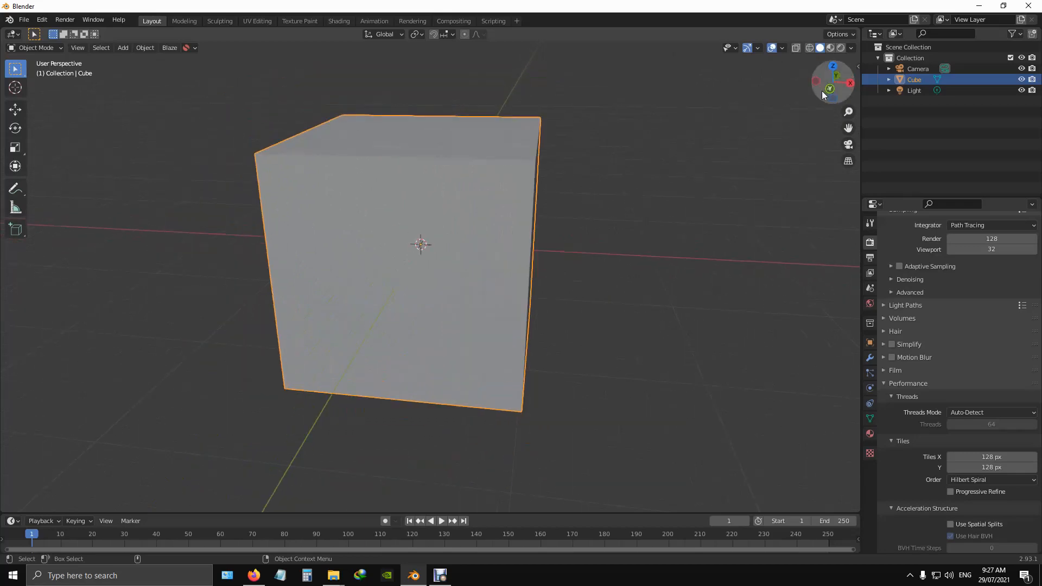
drag(819, 92, 159, 139)
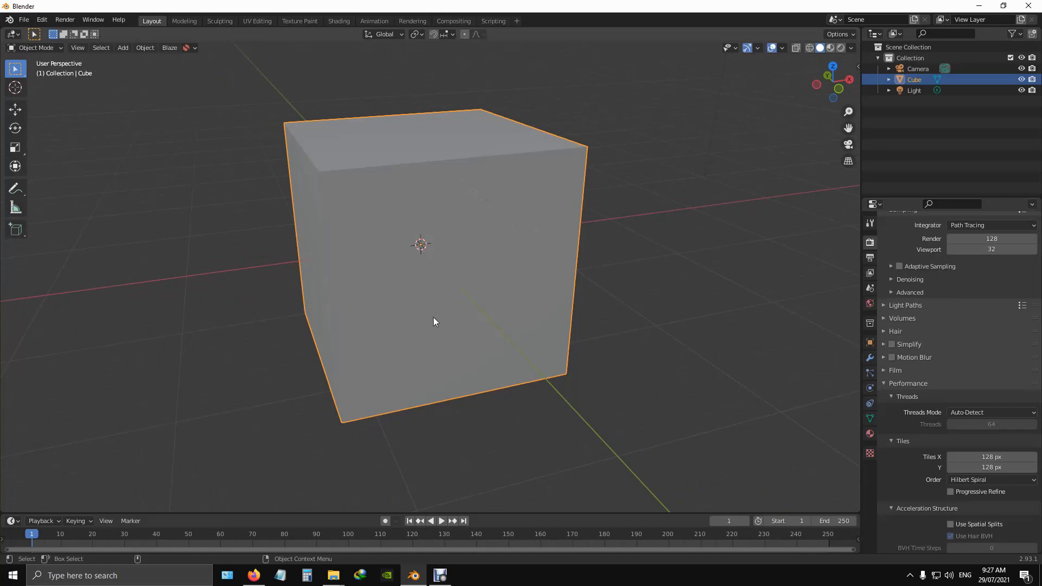
scroll(423, 311, down, 4)
scroll(415, 311, up, 4)
scroll(513, 284, down, 3)
scroll(474, 305, up, 4)
scroll(424, 279, down, 2)
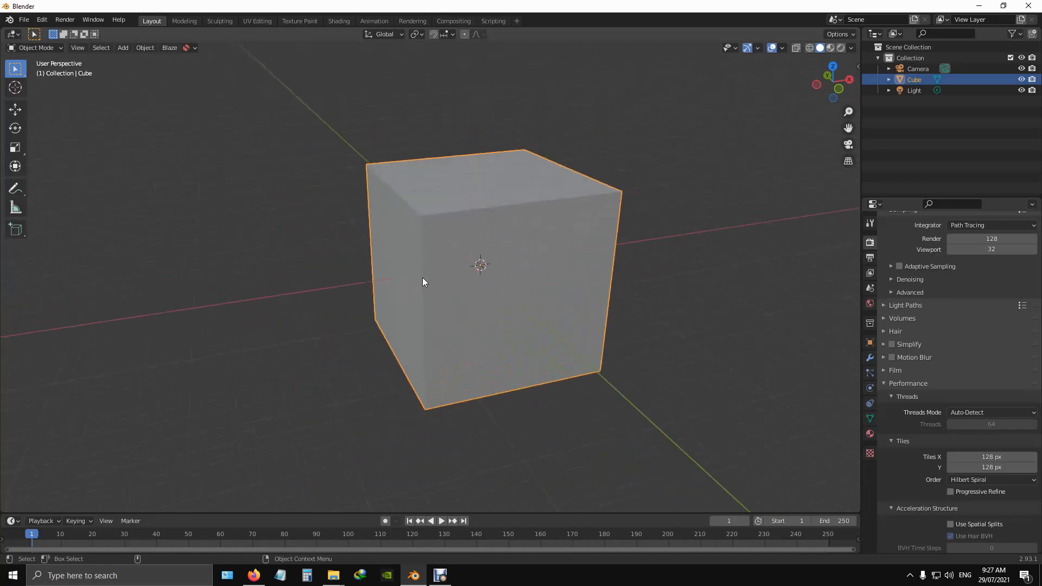
scroll(629, 290, up, 2)
scroll(630, 288, down, 2)
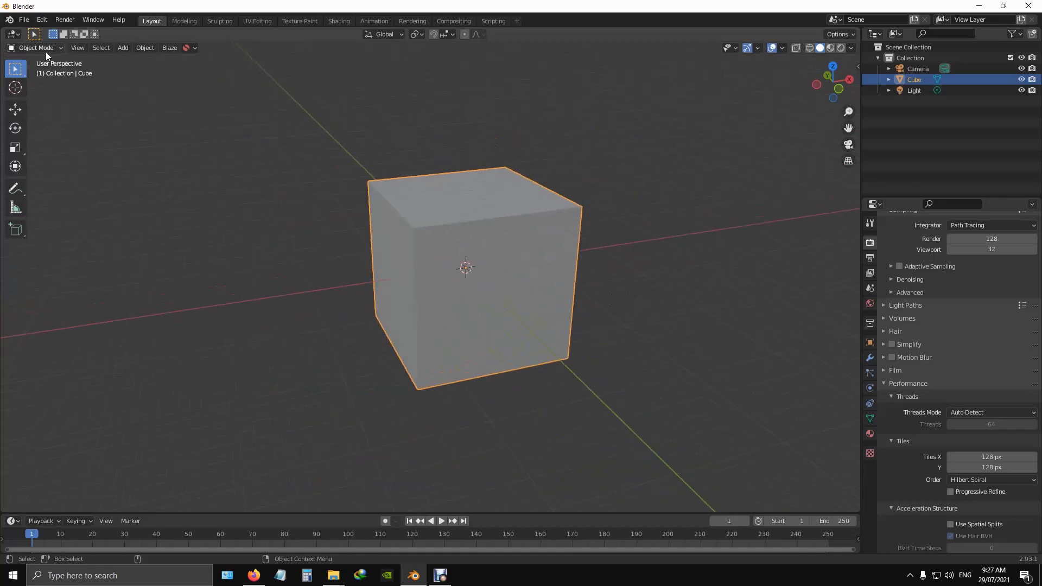
Open the file Columbian Mammoth Female .blend from the D:\Daz Export\Giae\Final folder
click(27, 21)
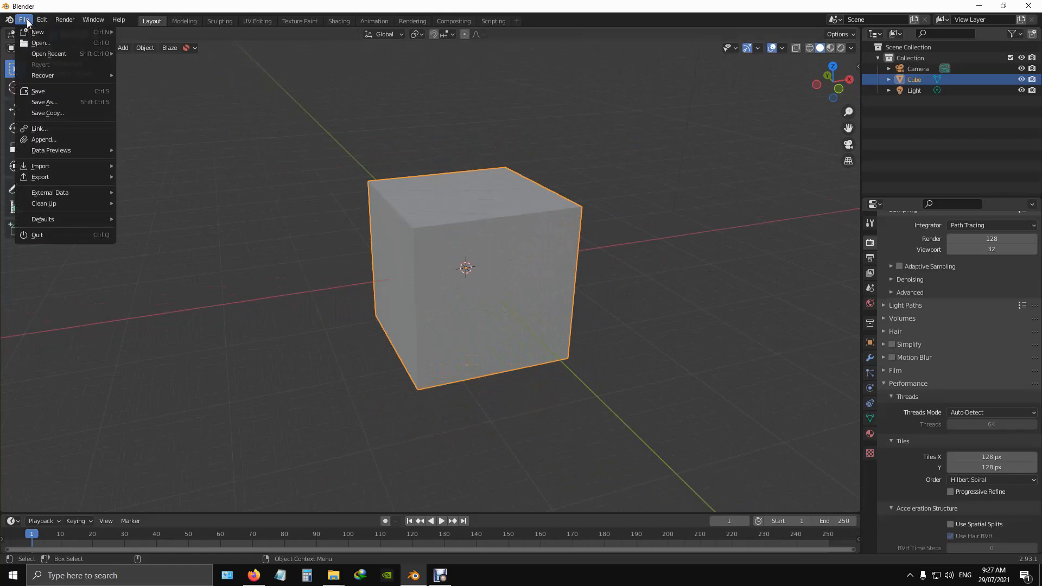
click(44, 43)
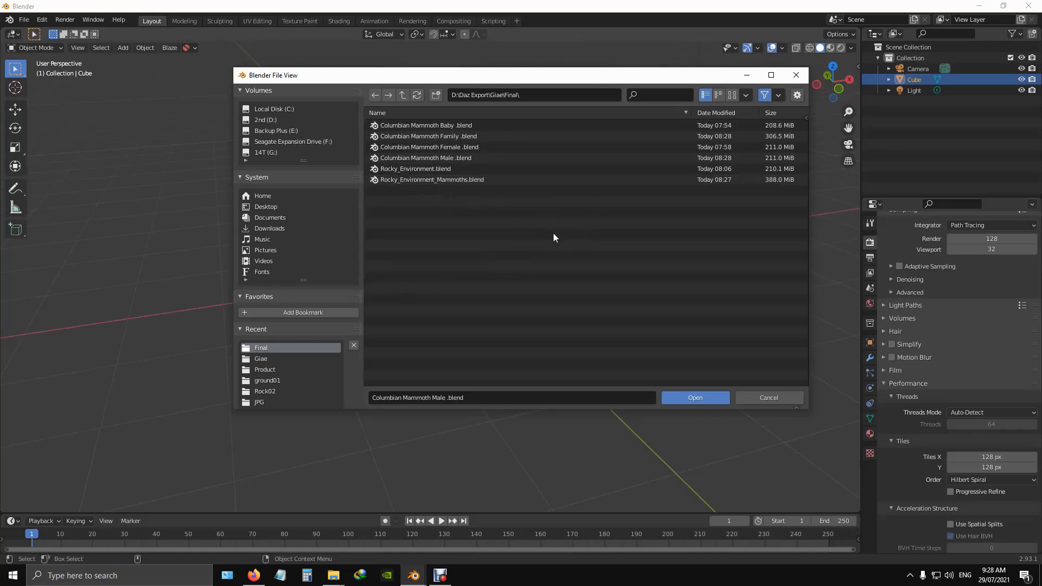
click(414, 147)
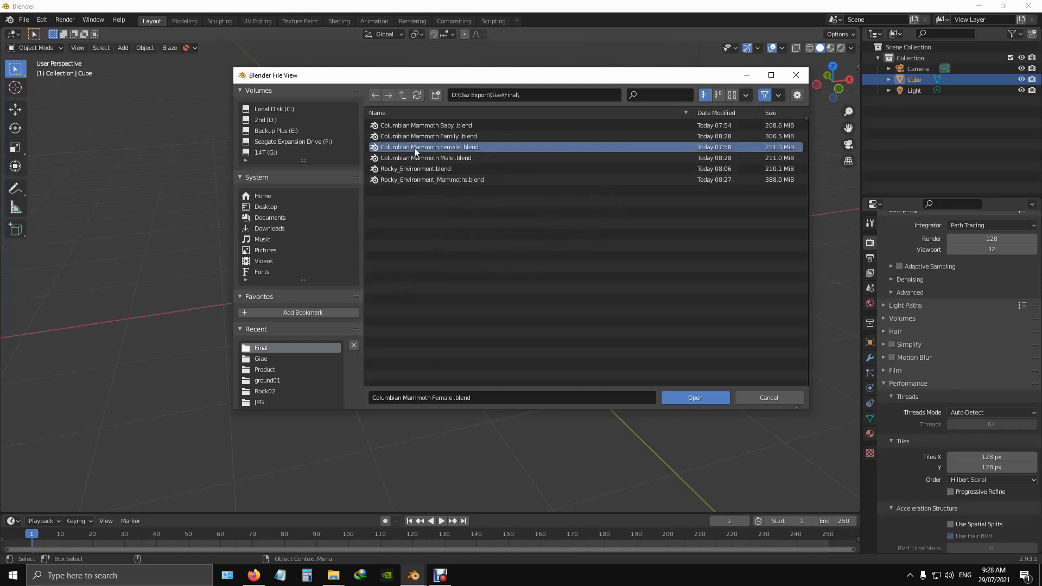
click(700, 400)
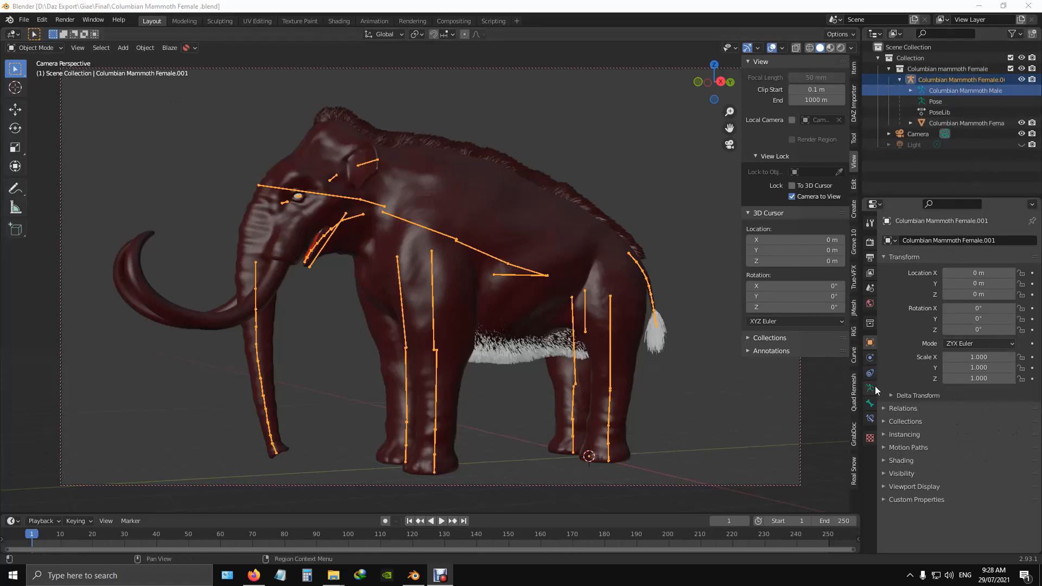
Select the Columbian Mammoth Female.001 armature and show the poses stored in its pose library
click(935, 70)
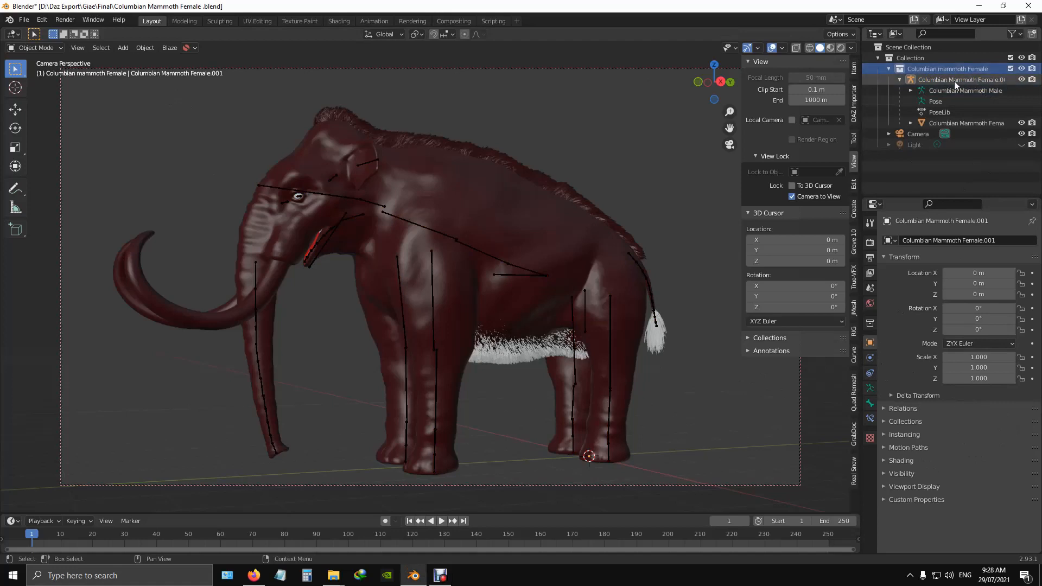
click(954, 79)
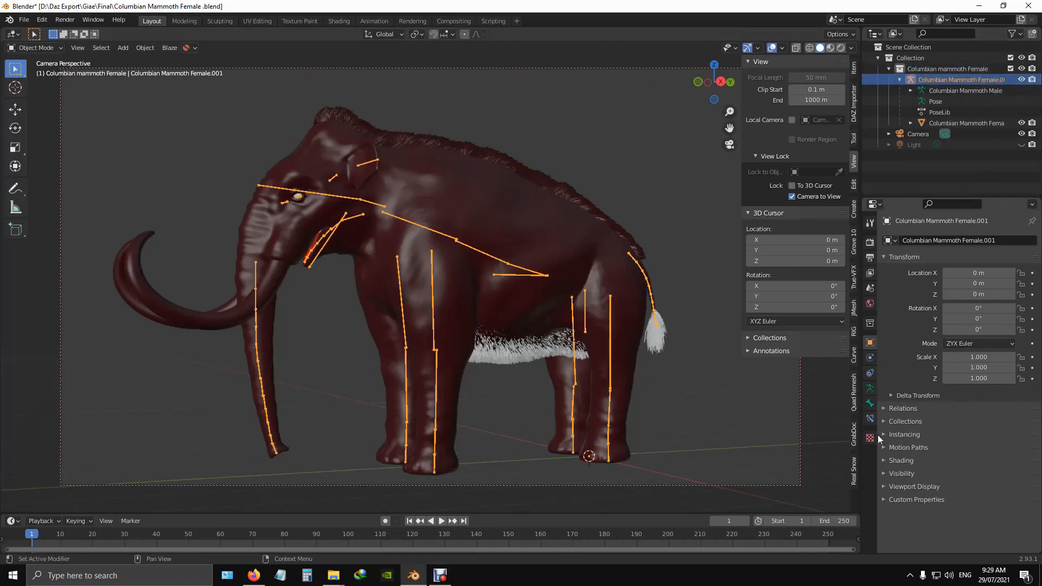
click(870, 389)
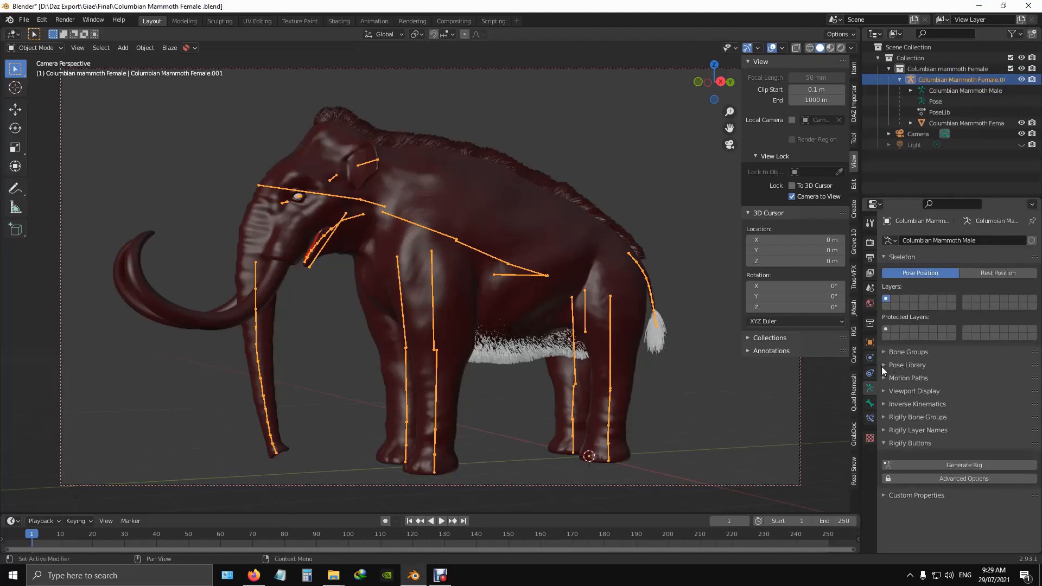
click(883, 364)
scroll(955, 434, down, 3)
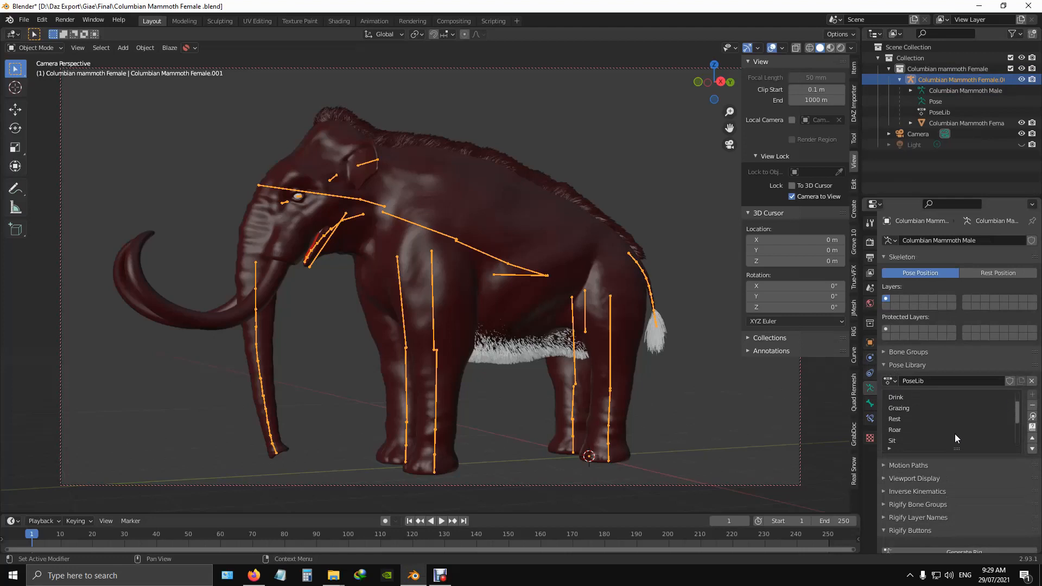
scroll(955, 434, up, 3)
scroll(955, 433, up, 2)
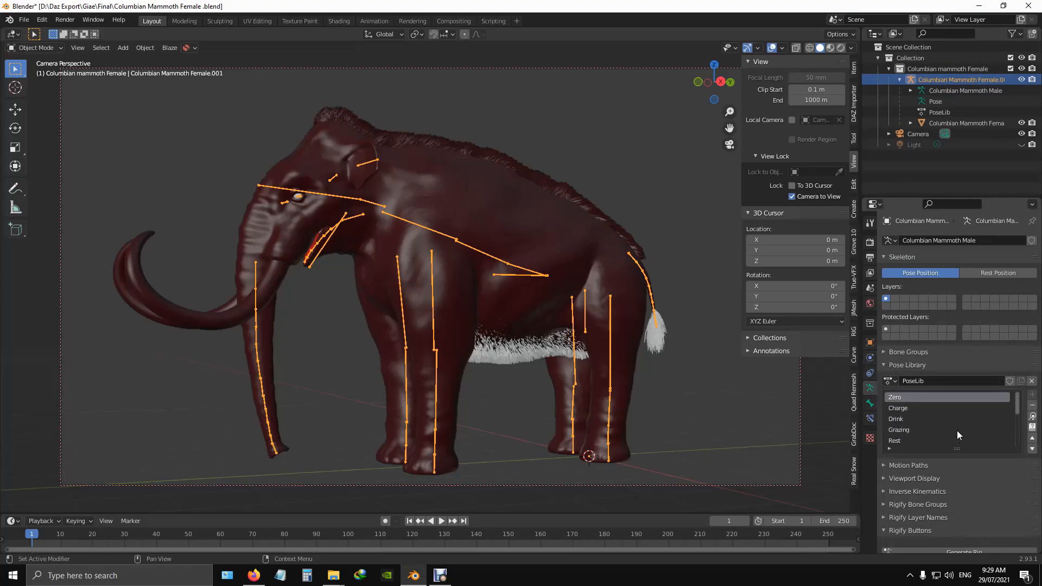
Apply the Charge pose from the pose library to the mammoth and fit the whole figure within the camera frame
click(900, 407)
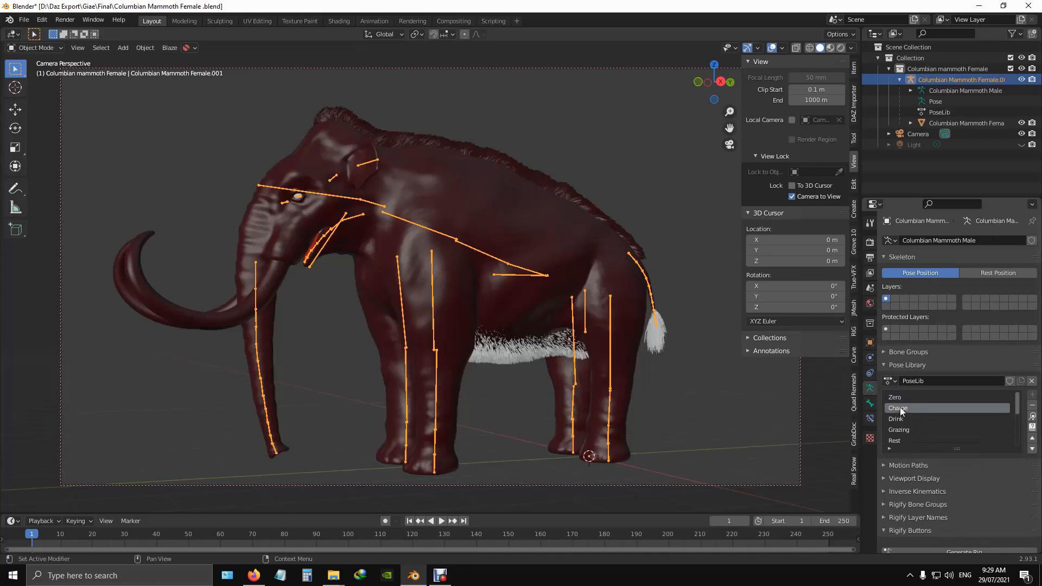
click(1033, 416)
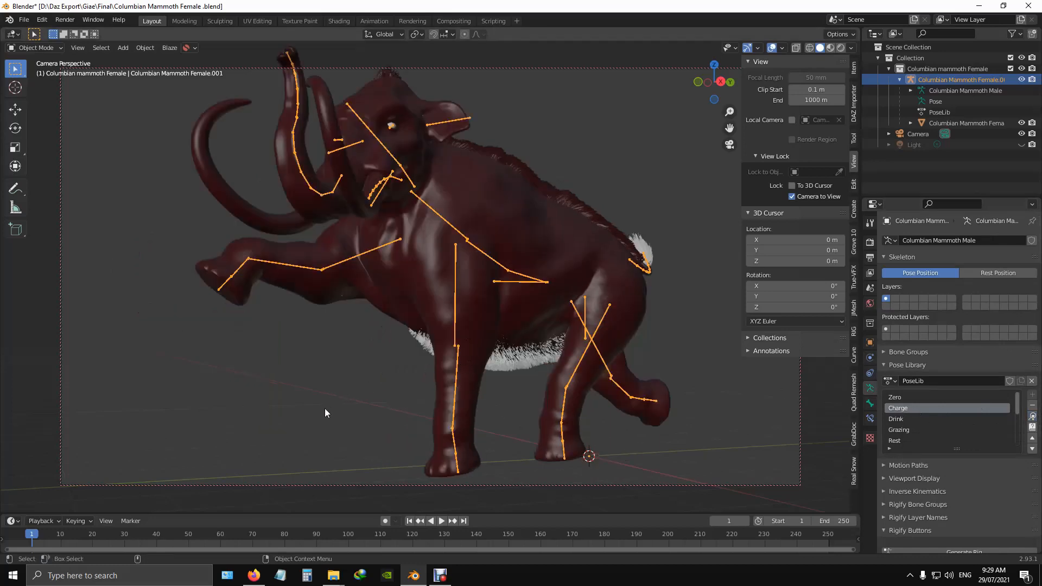
middle_drag(325, 408, 379, 352)
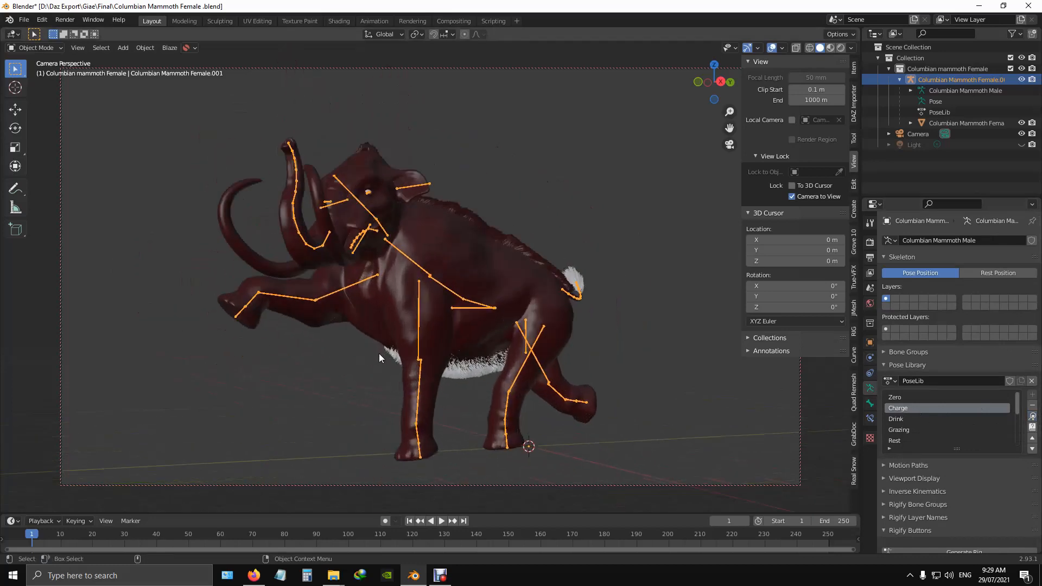
Apply the Drink pose from the pose library to the mammoth, followed by the Grazing pose
click(907, 419)
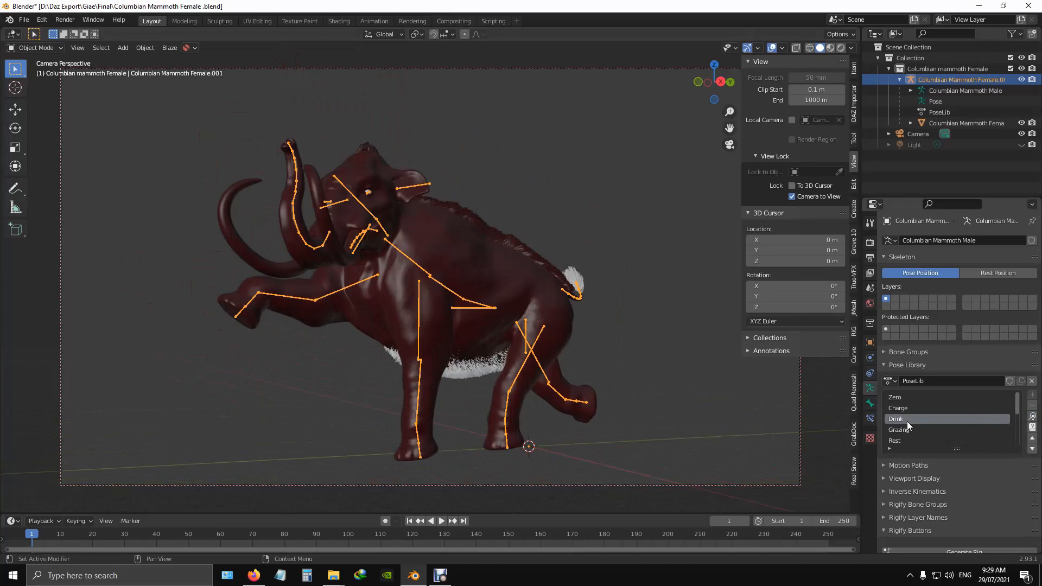
click(1033, 416)
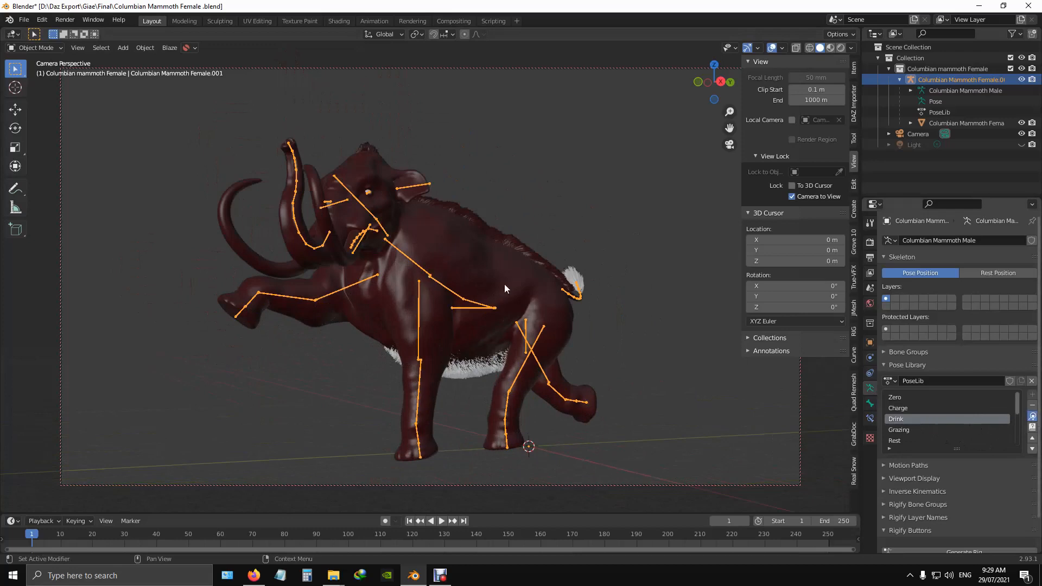
click(896, 429)
click(1032, 416)
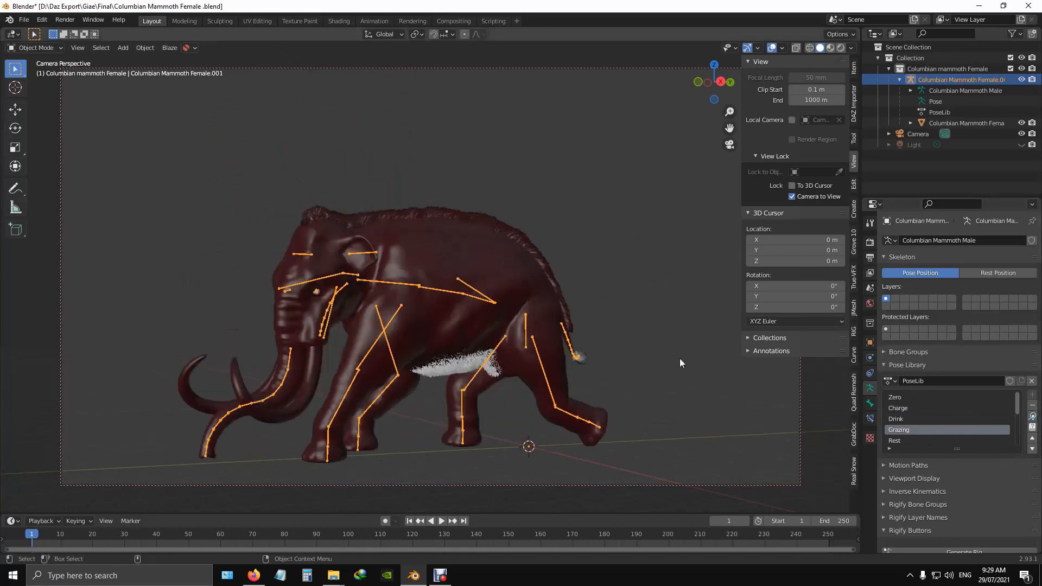
Apply the Rest pose from the pose library to the mammoth, followed by the Roar pose
scroll(910, 430, down, 1)
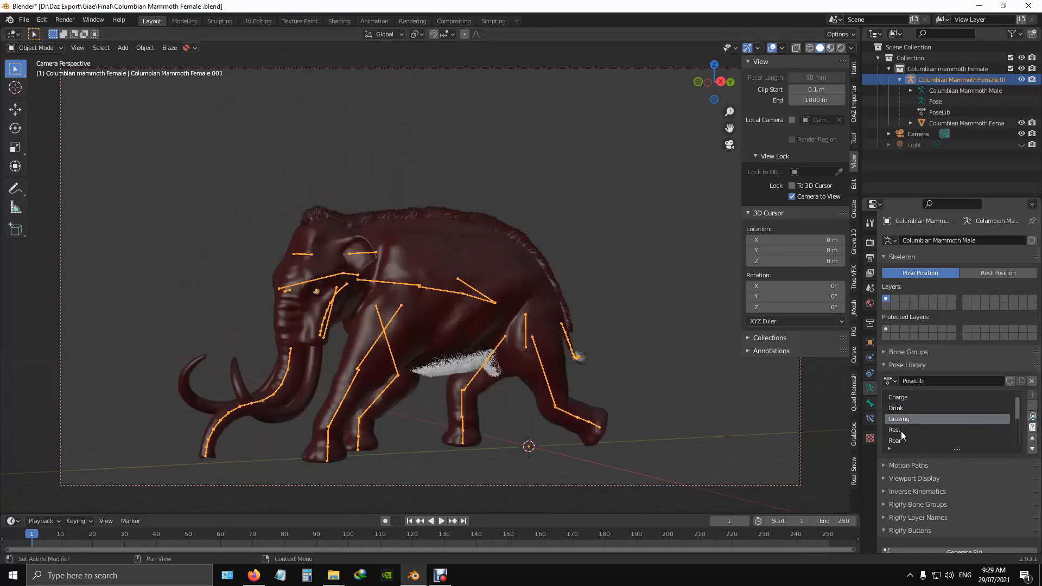
click(899, 431)
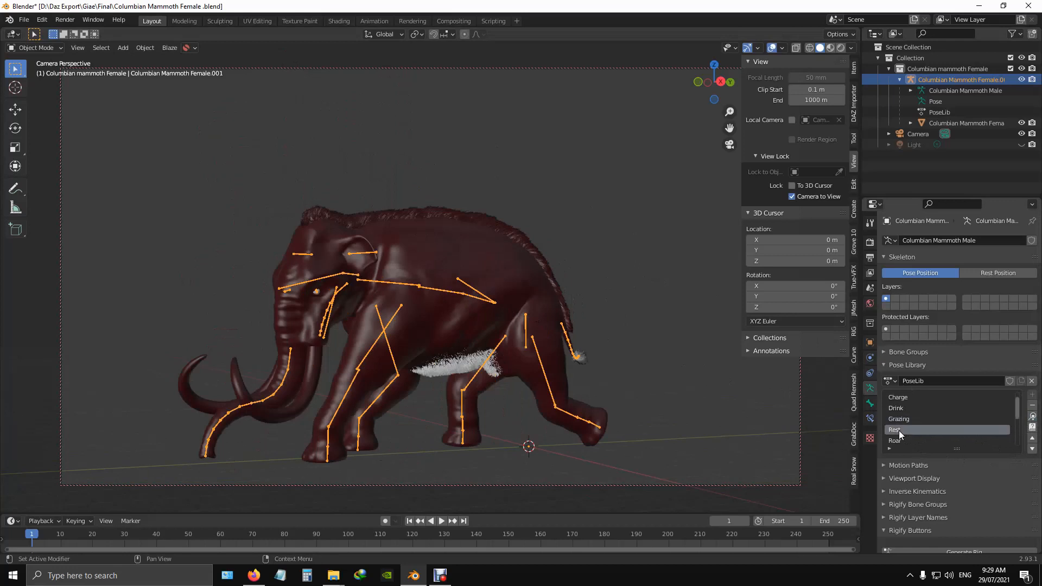
click(1033, 416)
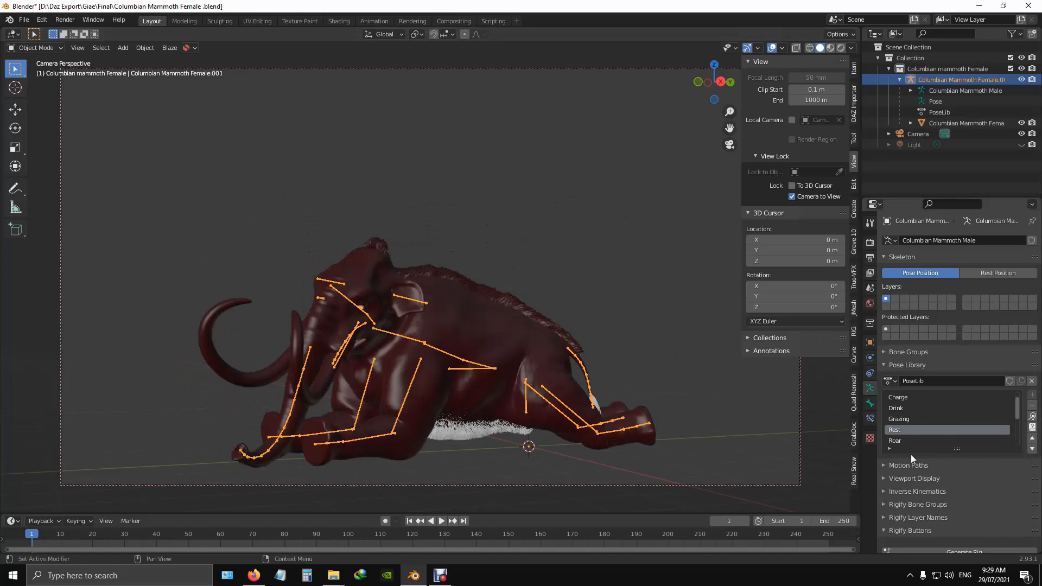
click(907, 440)
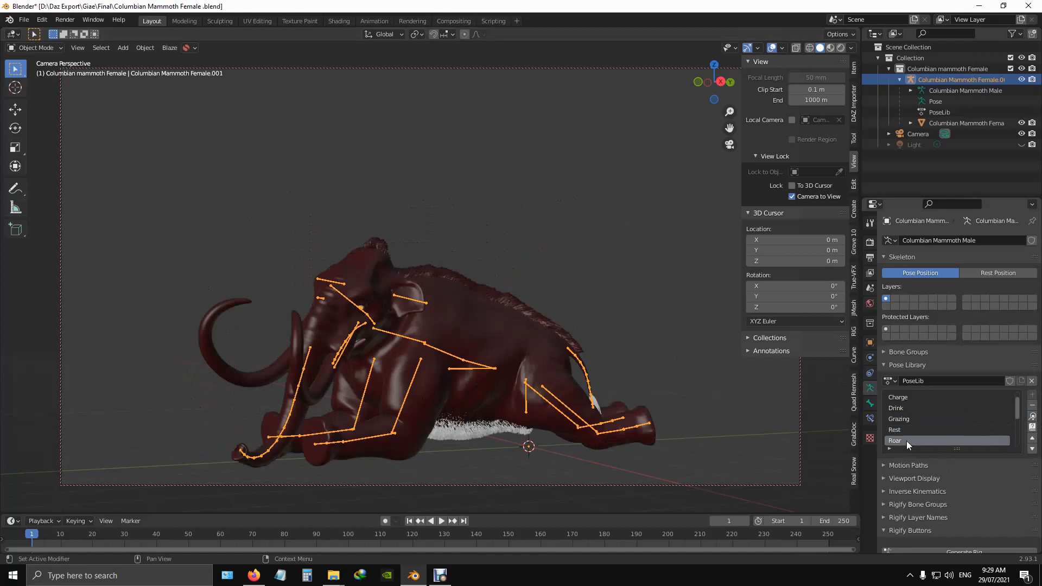
click(1032, 416)
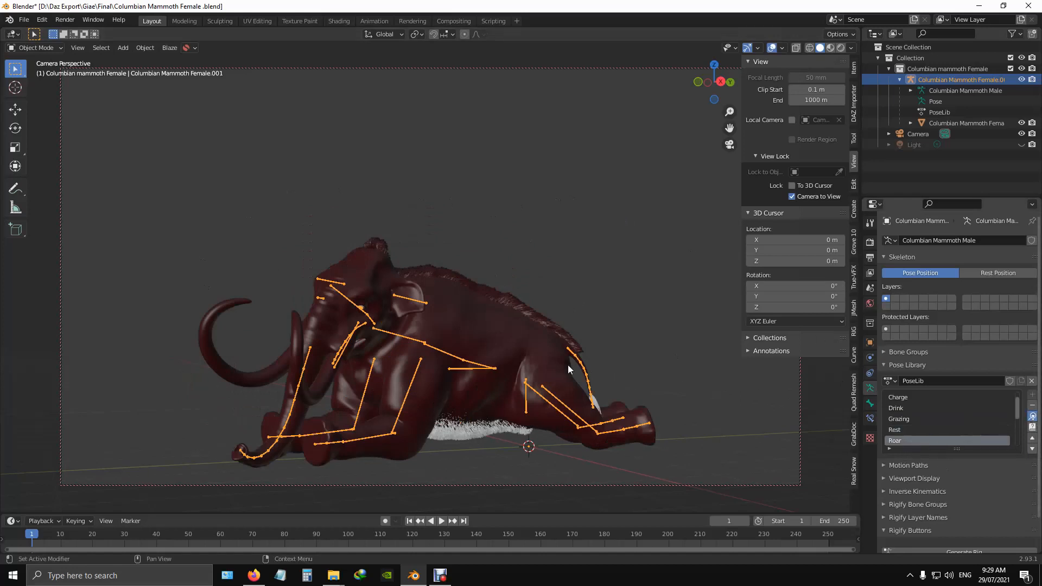
Fit the mammoth in its Roar pose fully within the camera frame
scroll(445, 395, down, 4)
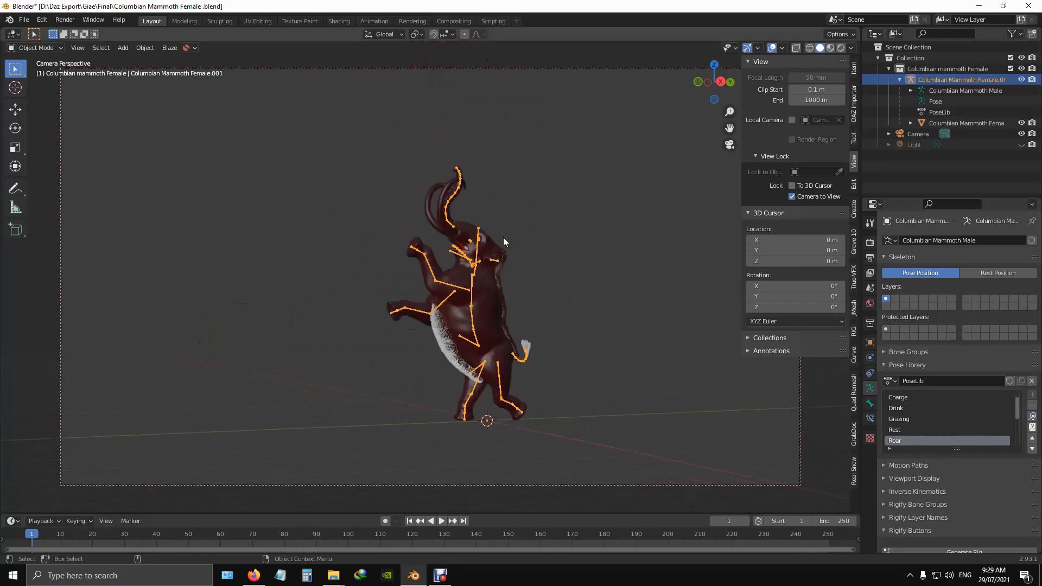
scroll(503, 238, up, 2)
scroll(492, 390, down, 2)
scroll(493, 389, up, 2)
scroll(492, 389, down, 2)
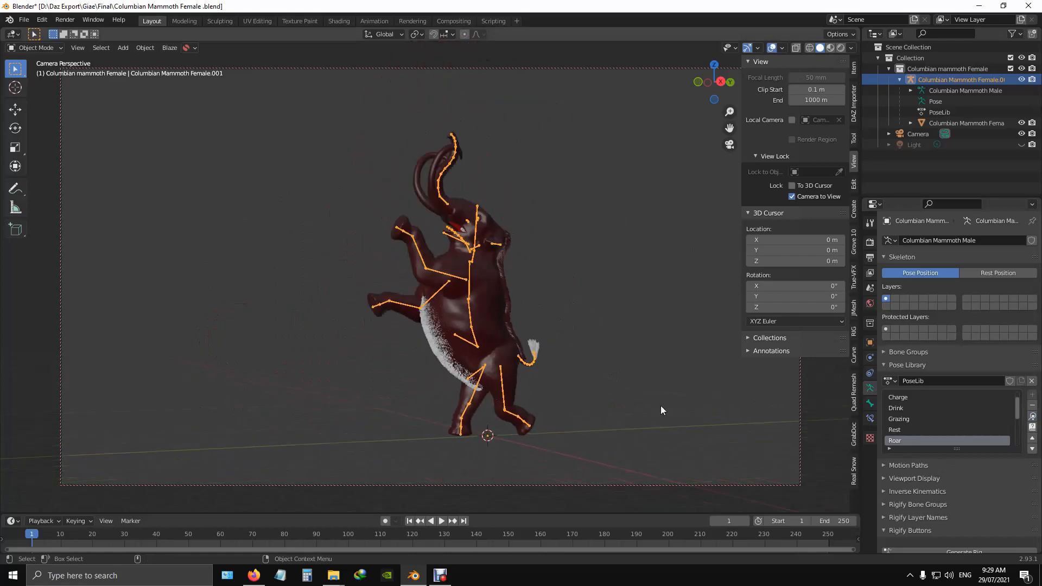
Apply the Sit pose from the pose library to the mammoth and bring the figure closer in the camera frame
scroll(985, 422, down, 2)
scroll(984, 422, down, 1)
click(891, 419)
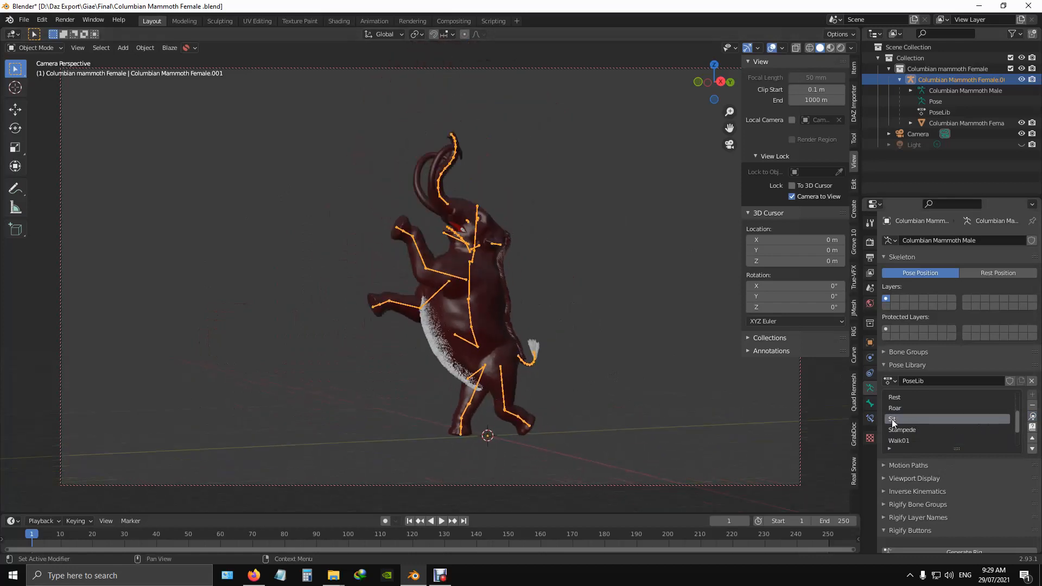
click(1033, 417)
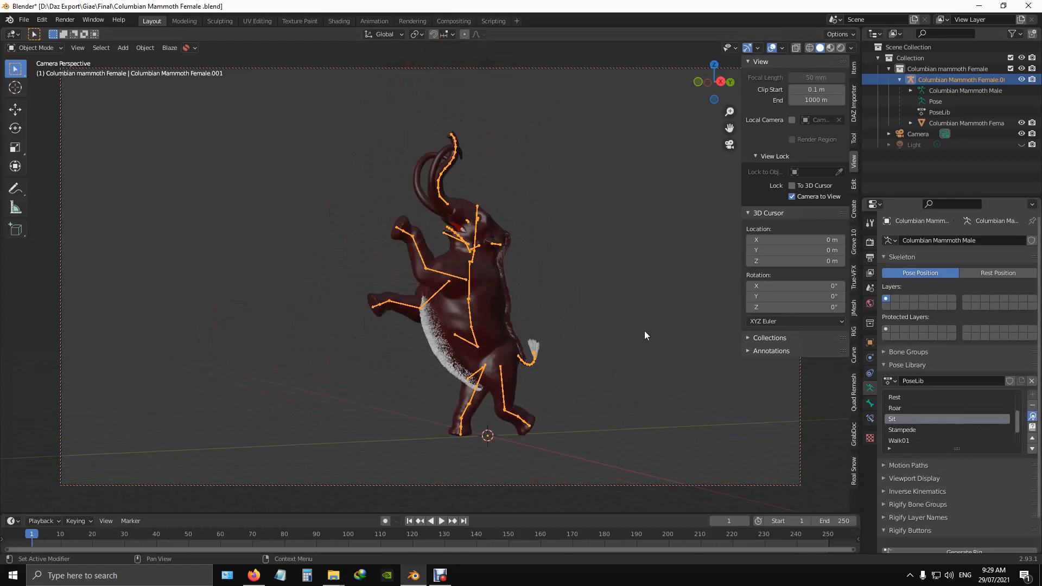
scroll(554, 415, up, 4)
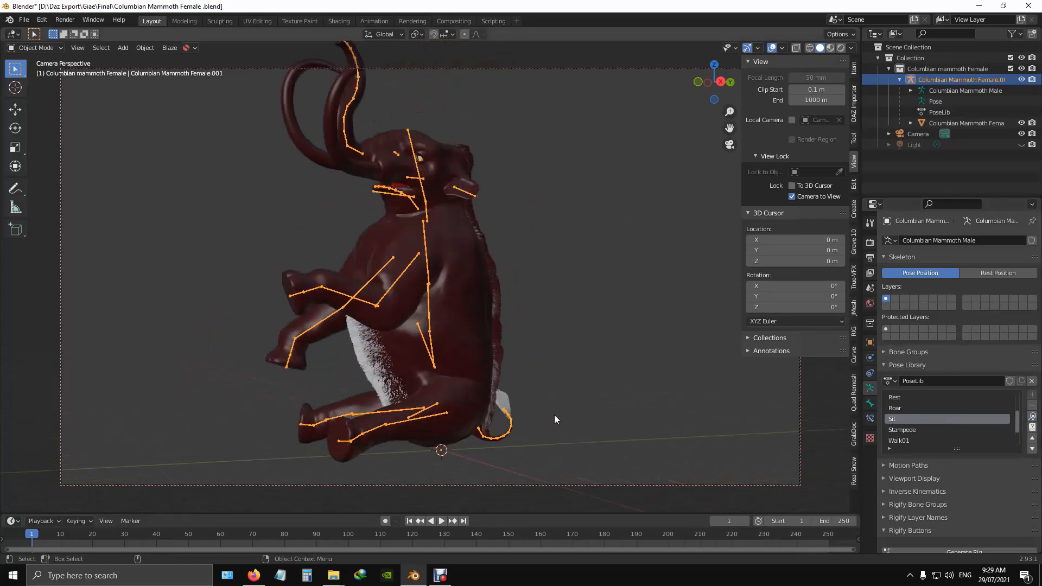
scroll(555, 414, down, 2)
scroll(485, 377, up, 1)
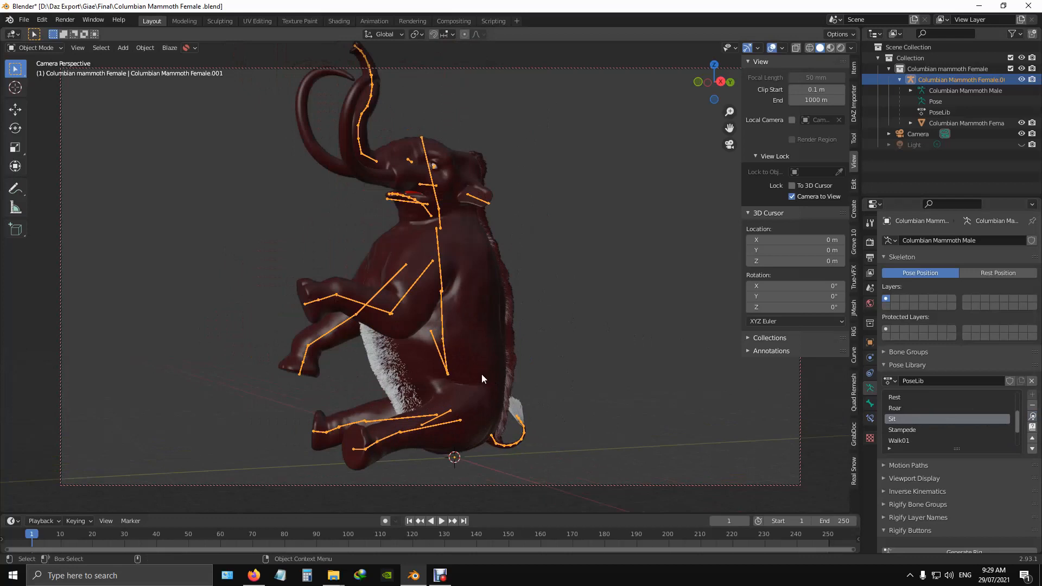
Apply the Stampede pose from the pose library and fit the whole mammoth within the camera frame
click(906, 429)
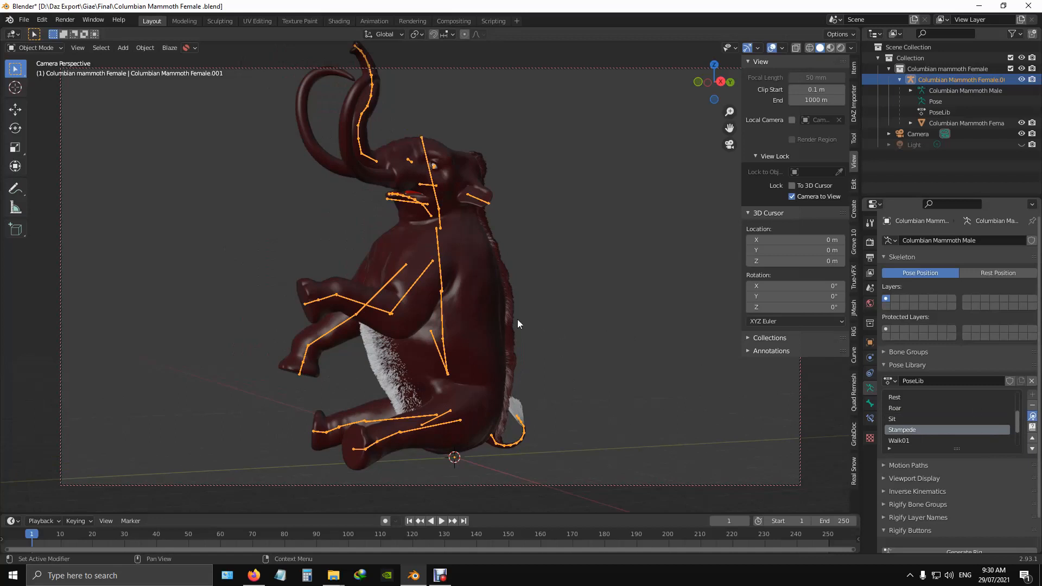
scroll(551, 311, down, 3)
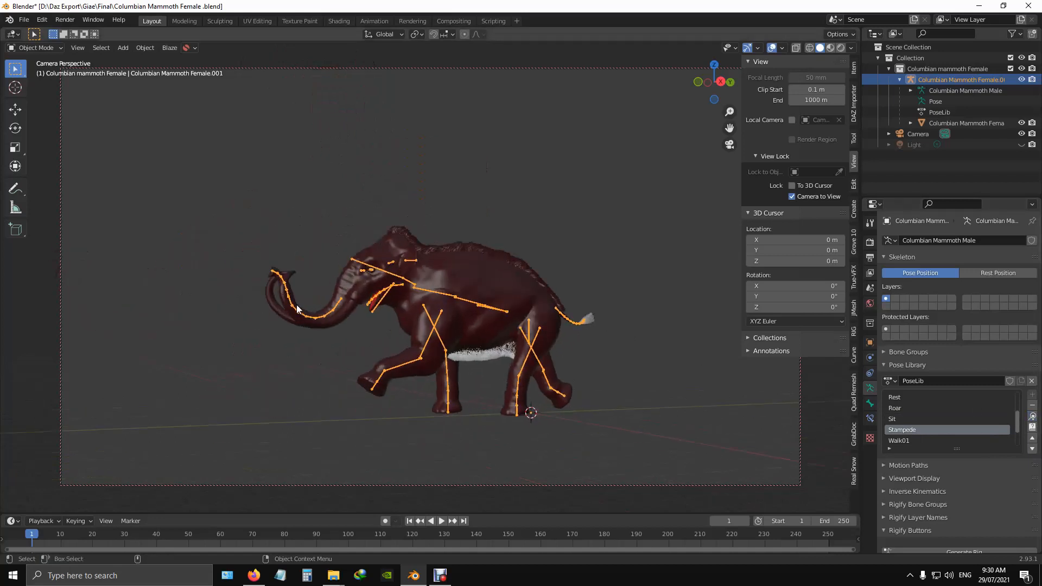
Select the Walk01 pose in the pose library and place the playhead at frame 1
scroll(930, 441, down, 3)
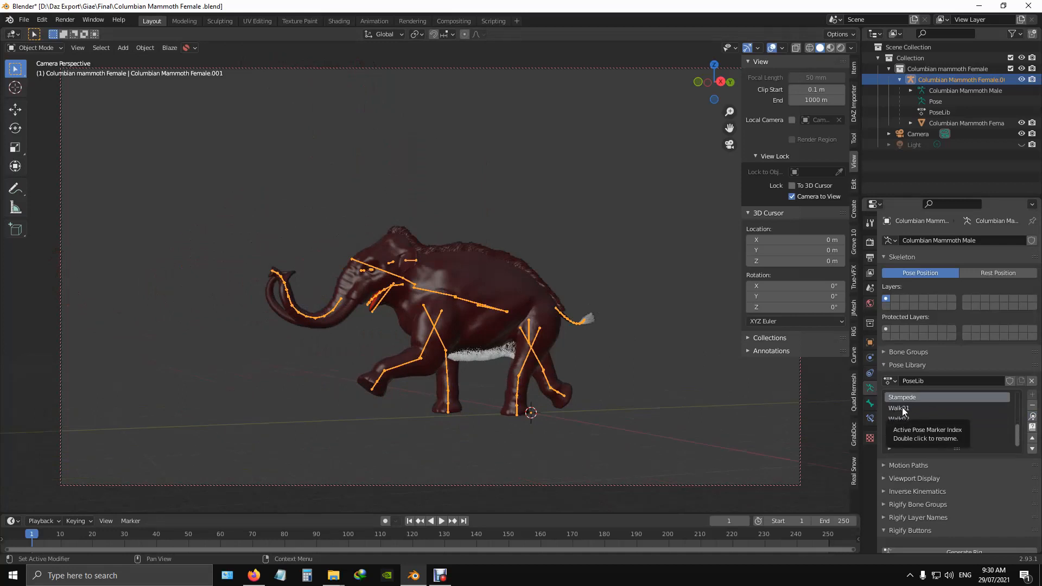
click(903, 410)
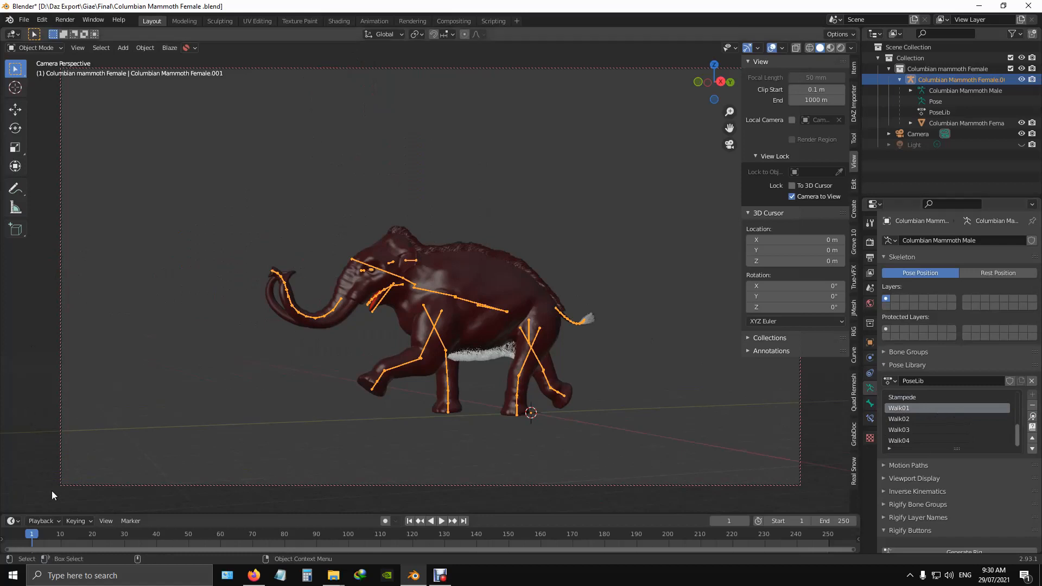
drag(32, 534, 28, 532)
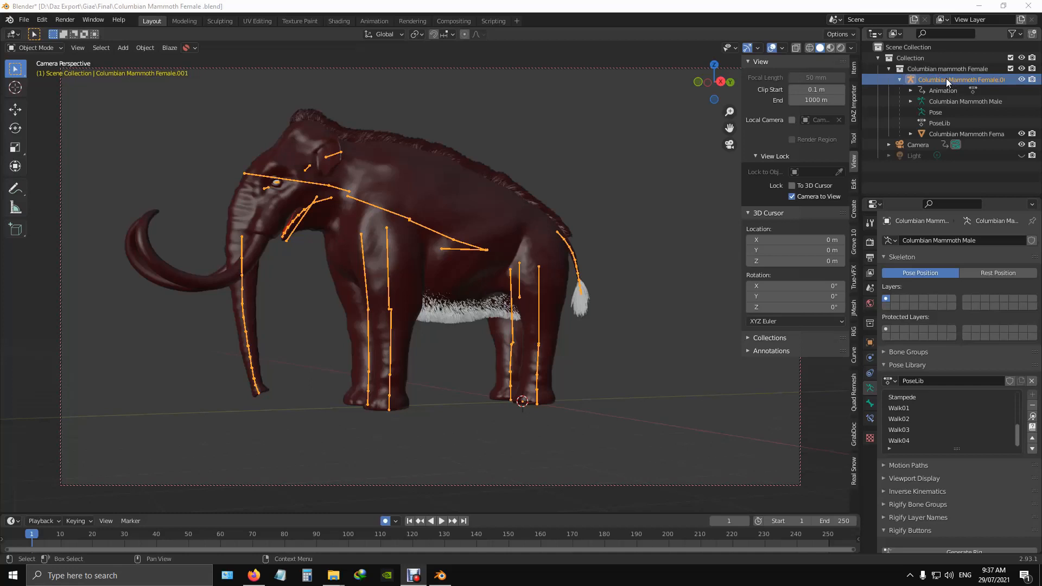
Switch the mammoth armature to Pose Mode and select all of its bones
click(39, 47)
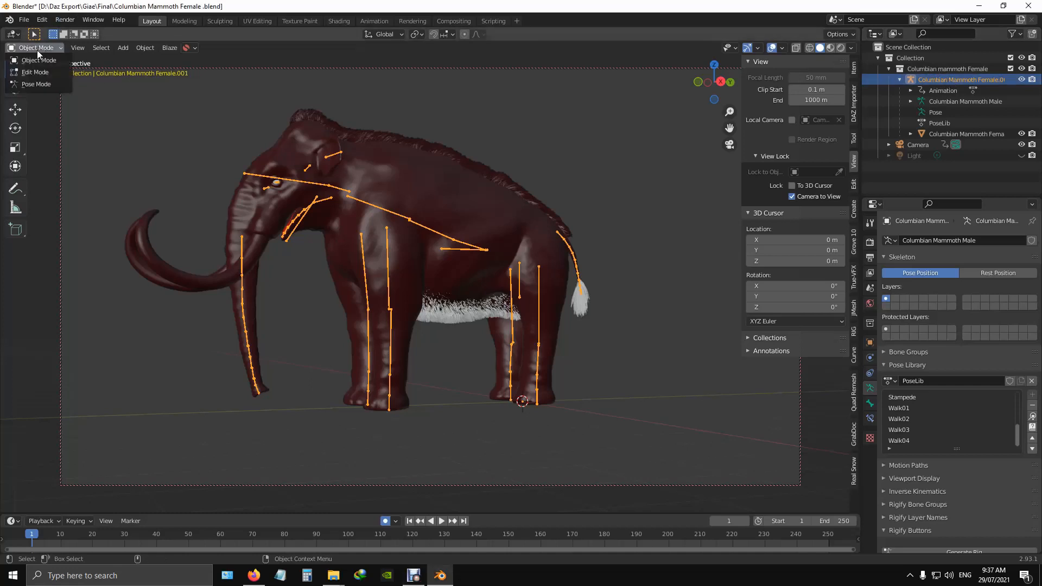
click(35, 85)
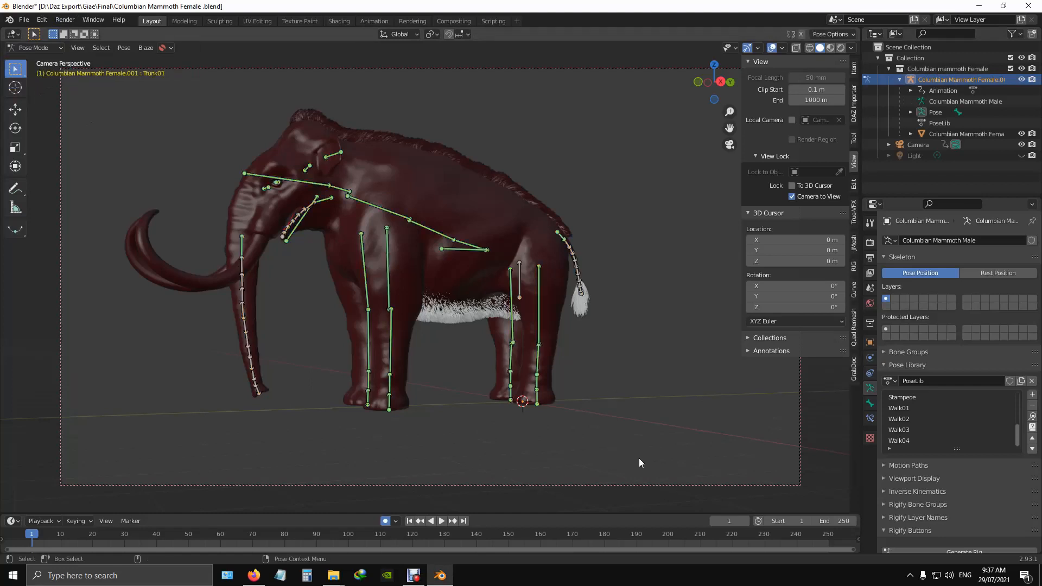
drag(641, 459, 99, 95)
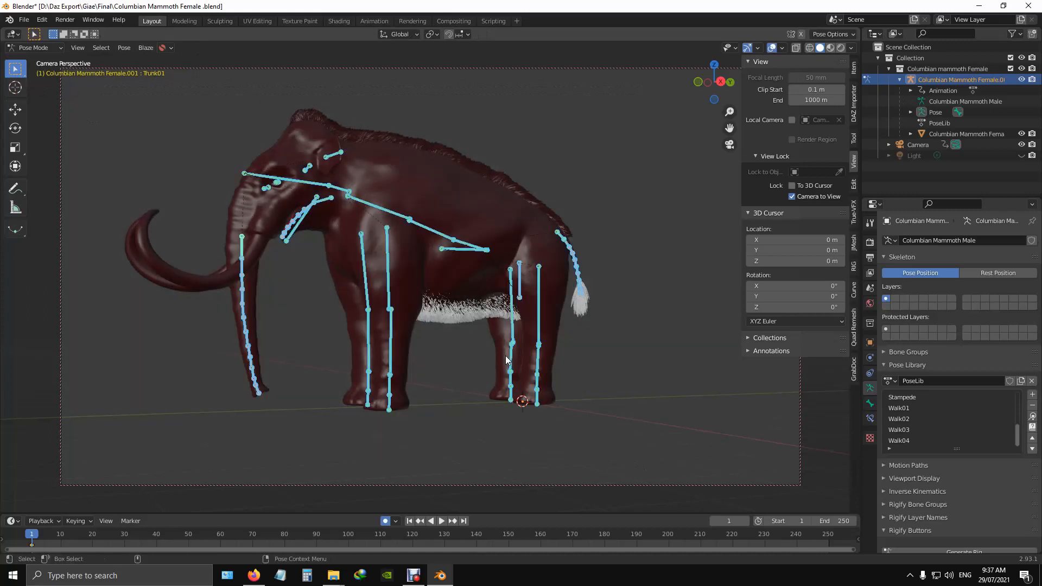
Key the Walk01 pose from the pose library on all bones at frame 1 using auto keying
click(907, 408)
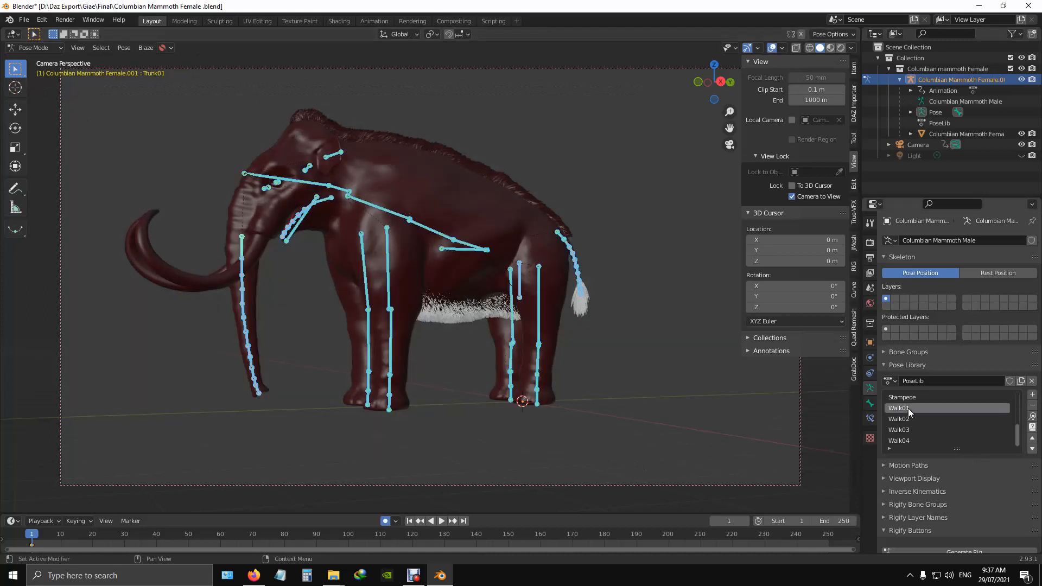
click(1032, 417)
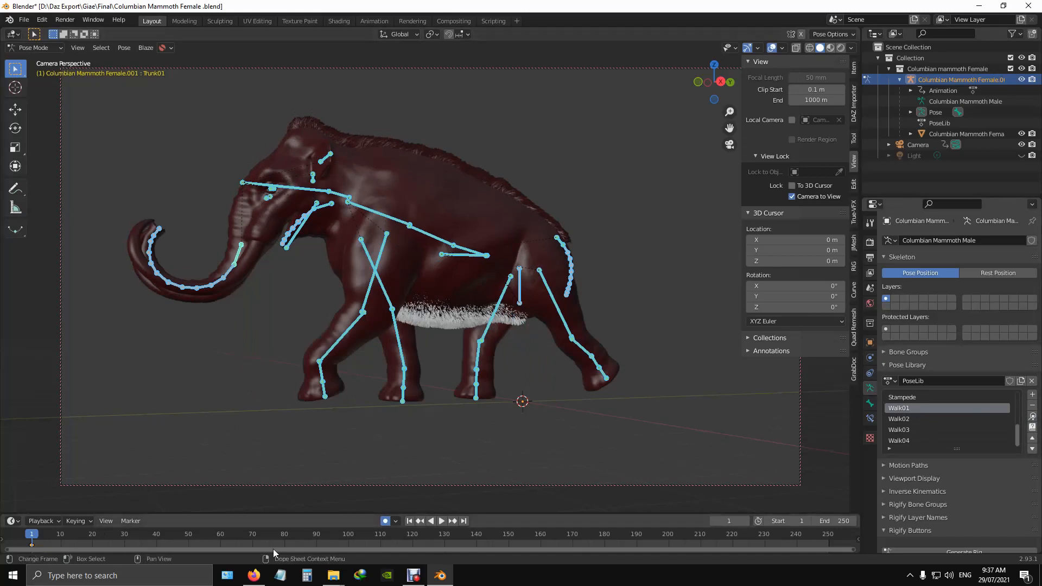
click(385, 522)
Move the playhead to frame 10 and key the Walk02 pose from the pose library there
key(space)
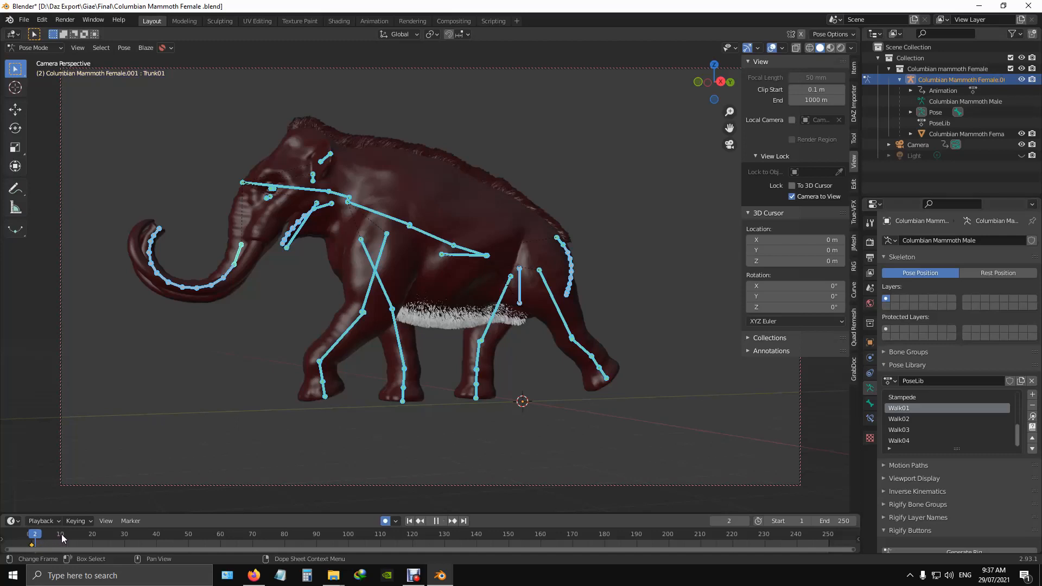
click(61, 535)
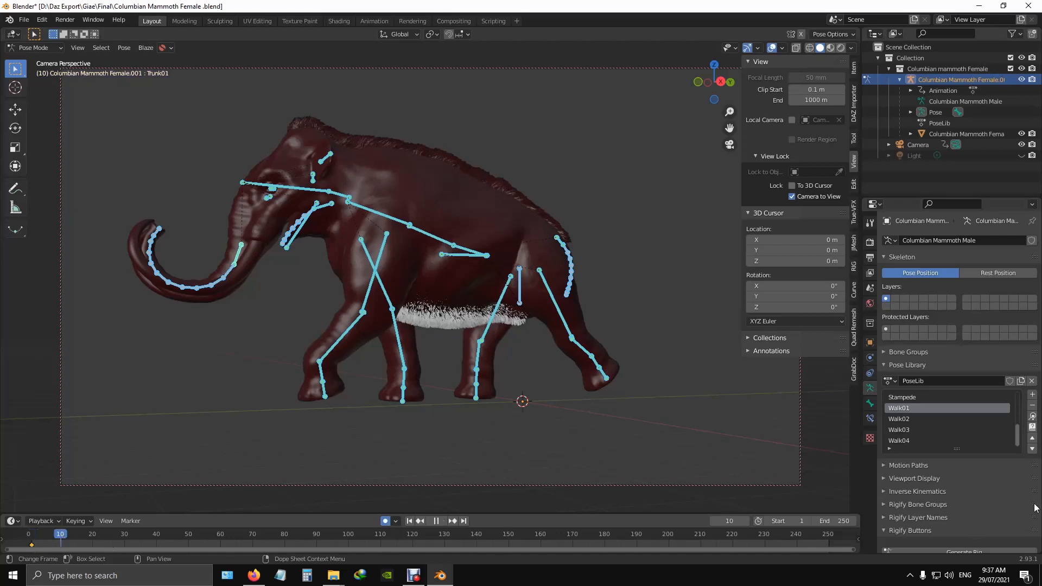
key(space)
click(908, 423)
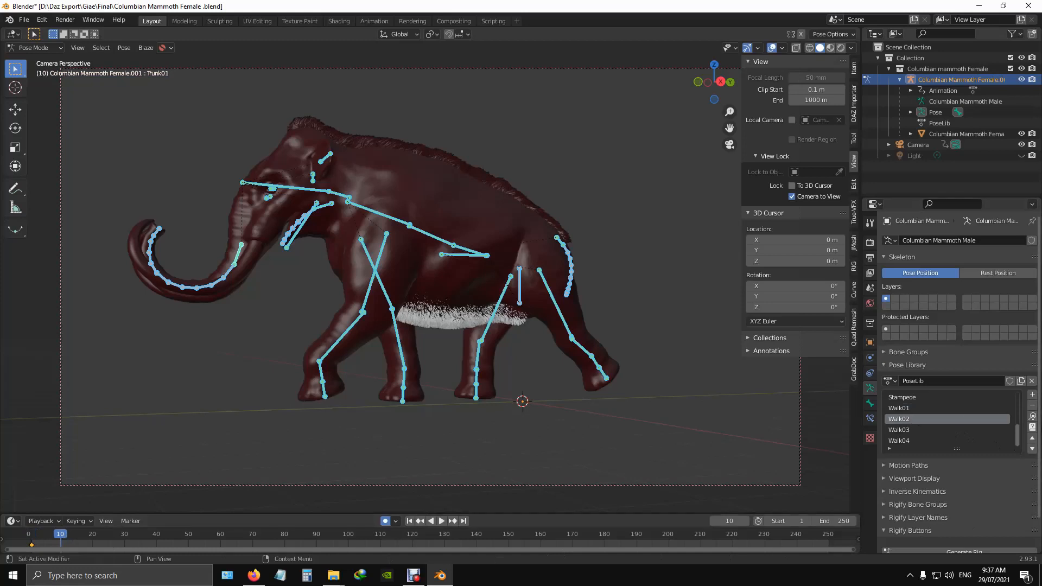
click(1032, 416)
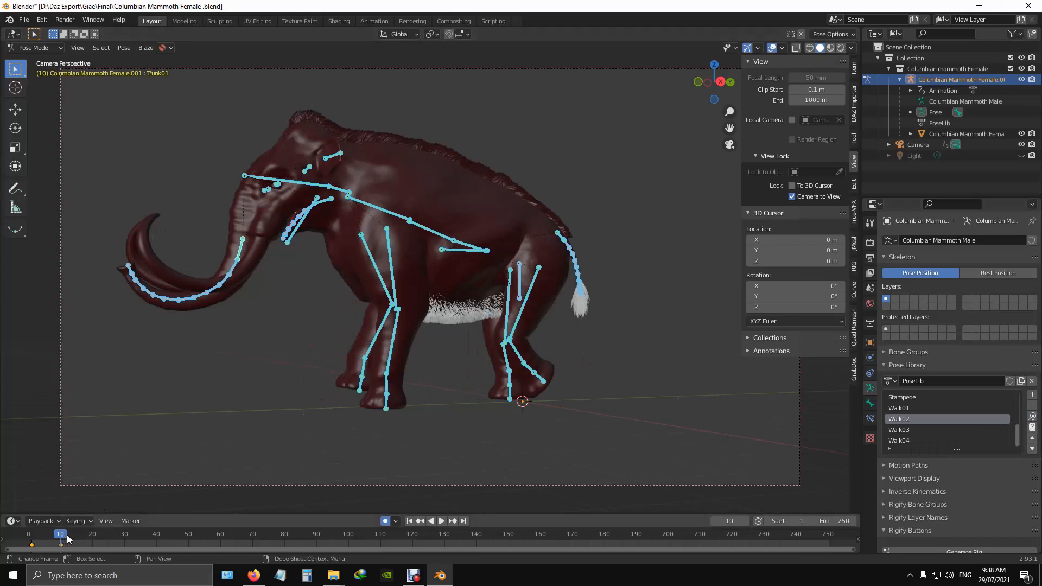
Move the playhead to frame 20 and key the Walk03 pose from the pose library there
key(space)
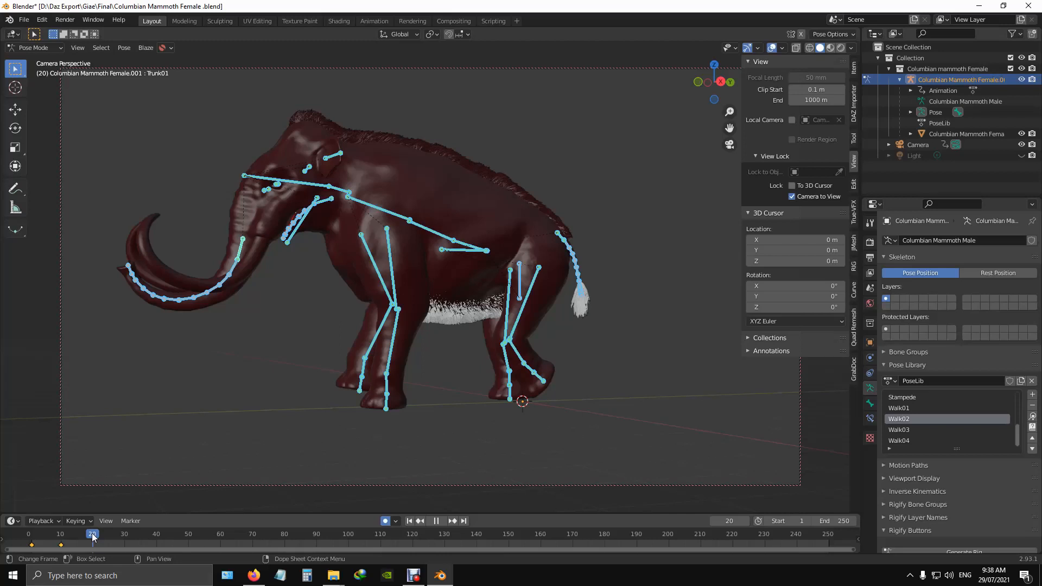
key(space)
click(955, 429)
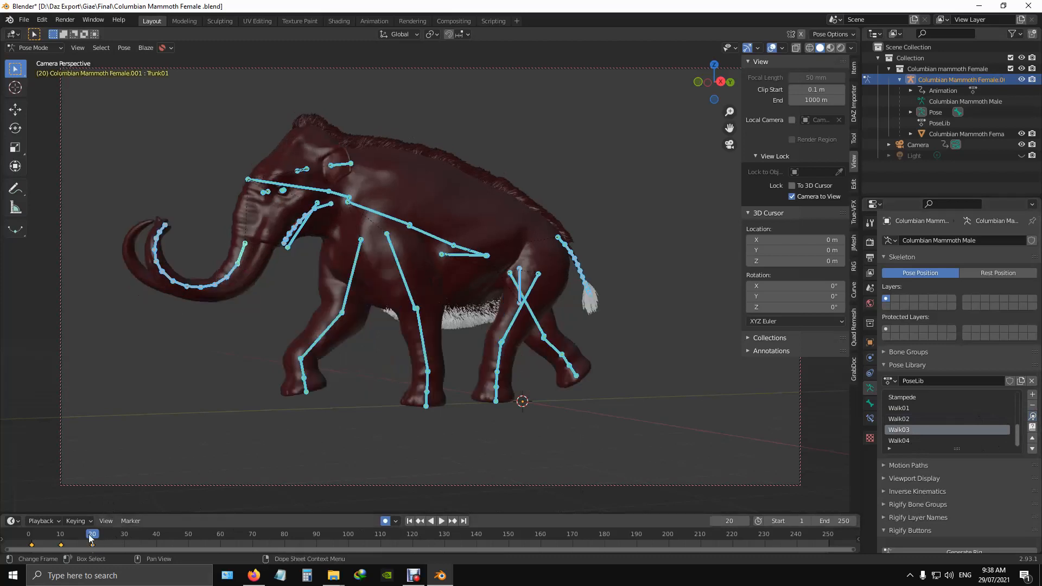
Move the playhead to frame 30 and key the Walk04 pose from the pose library there
key(space)
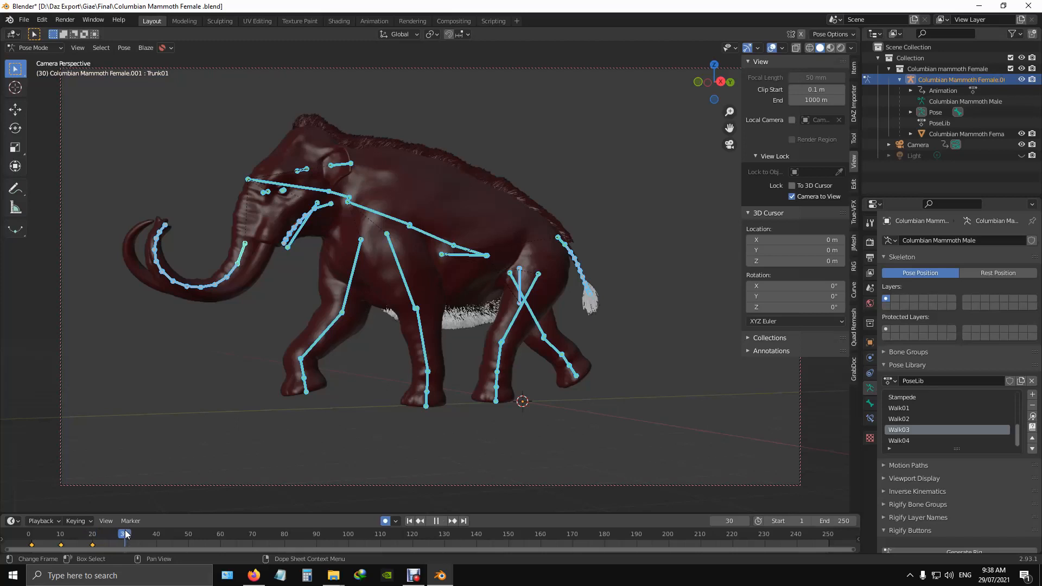
click(900, 441)
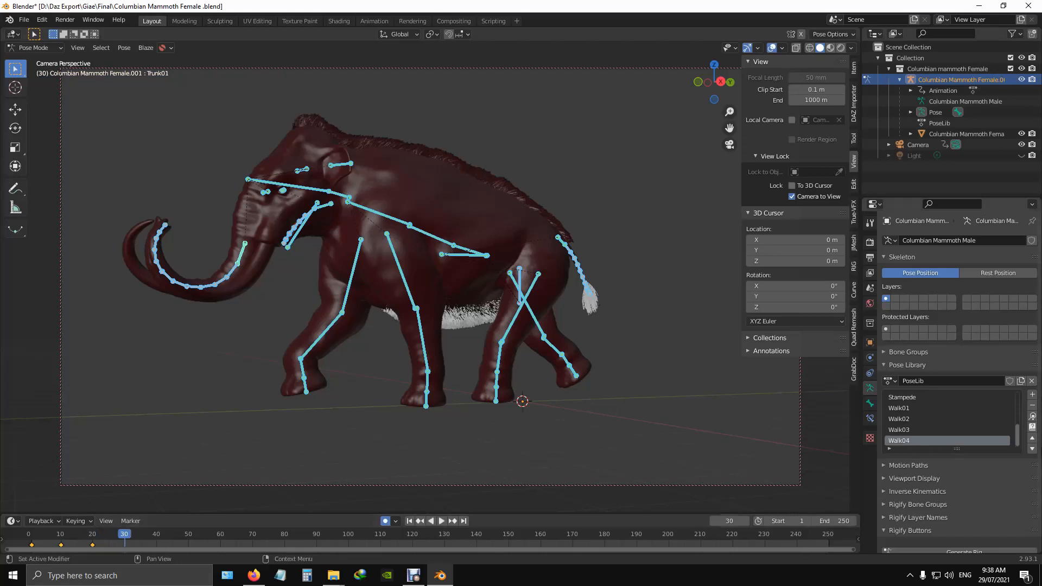
click(1032, 415)
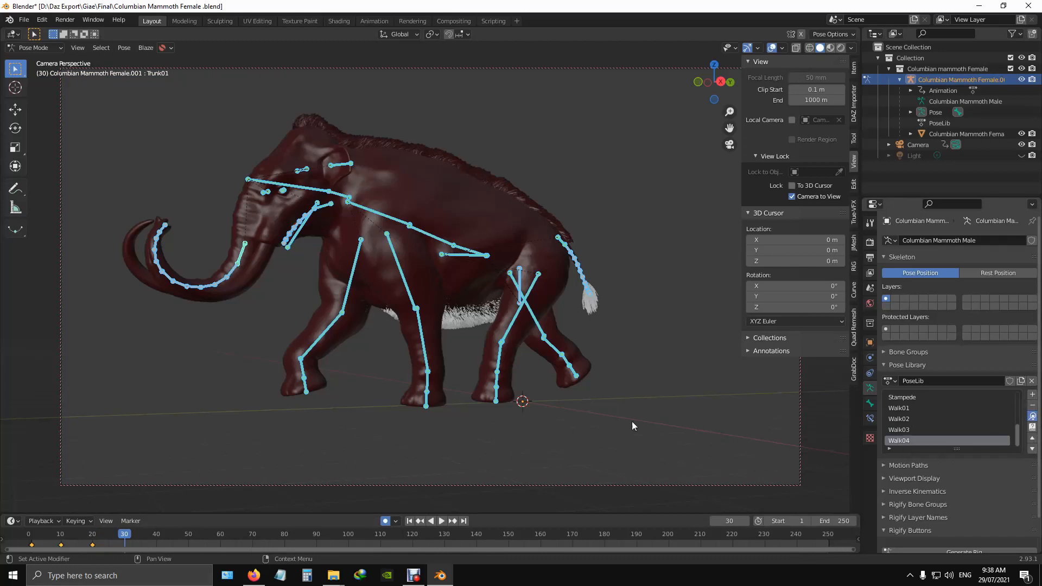
click(125, 537)
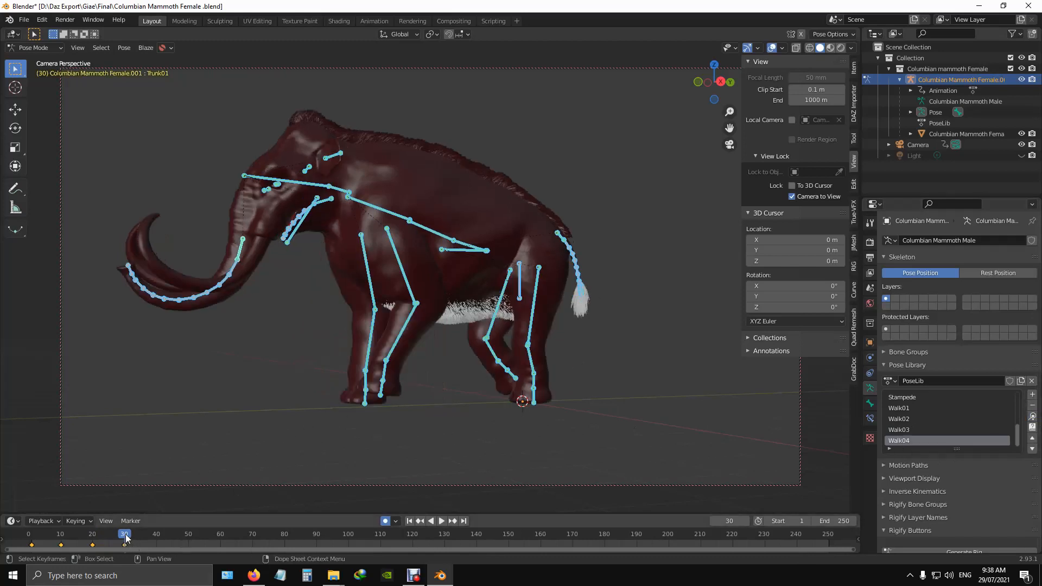
Move the playhead to frame 40 and key the Walk01 pose again to close the walk cycle
key(space)
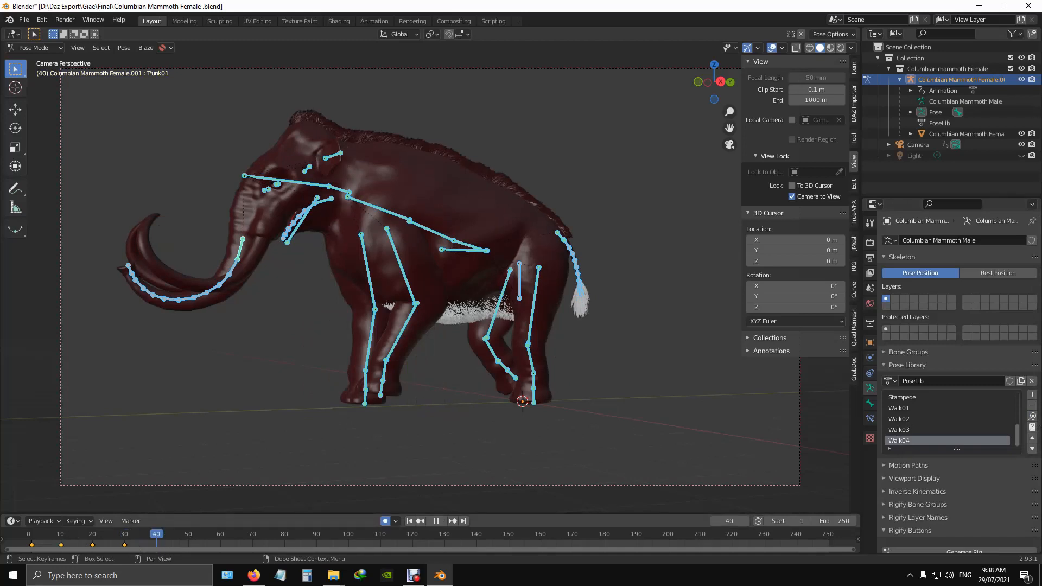
key(space)
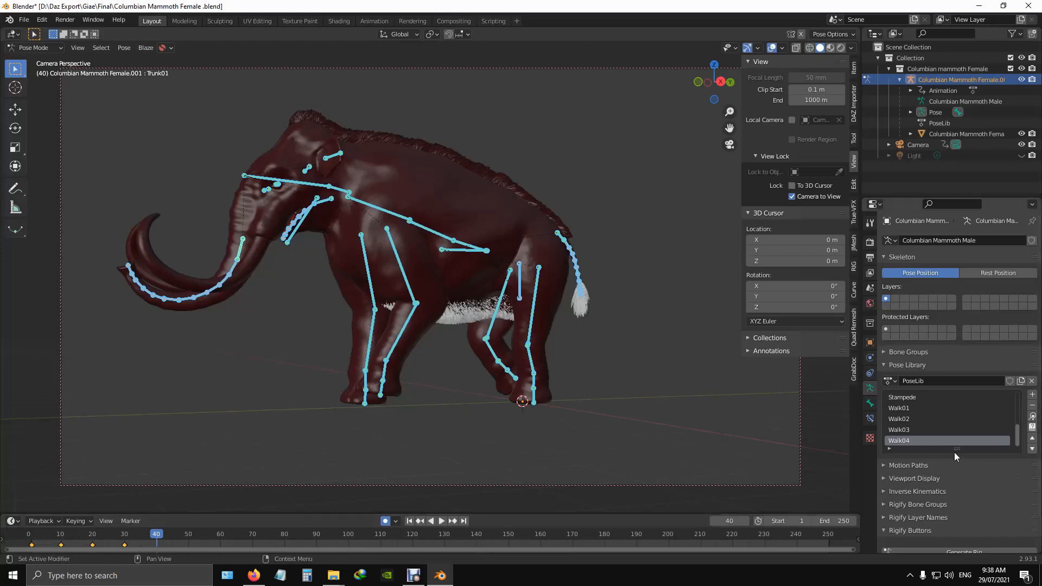
click(903, 408)
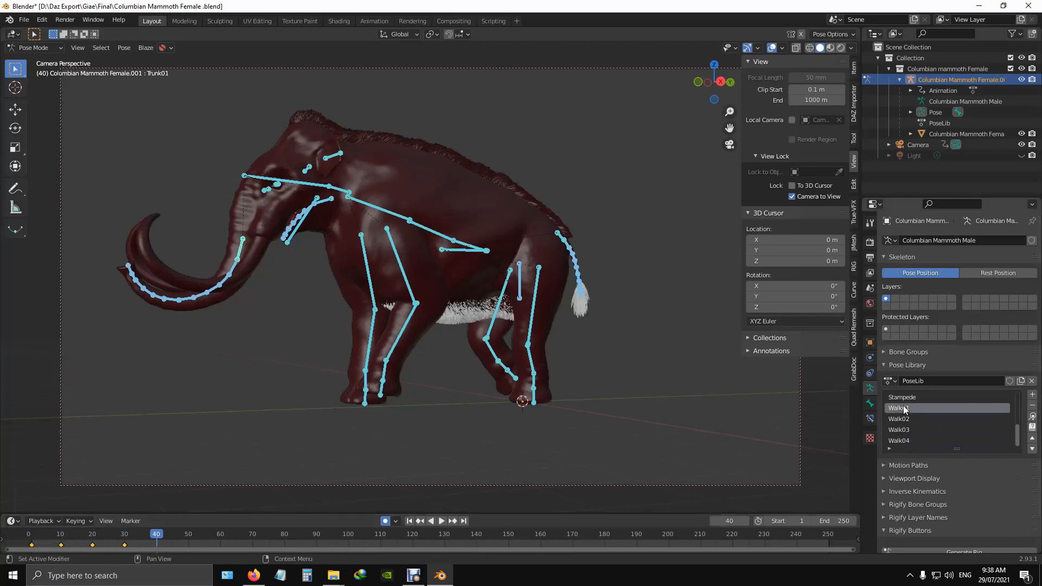
click(1032, 415)
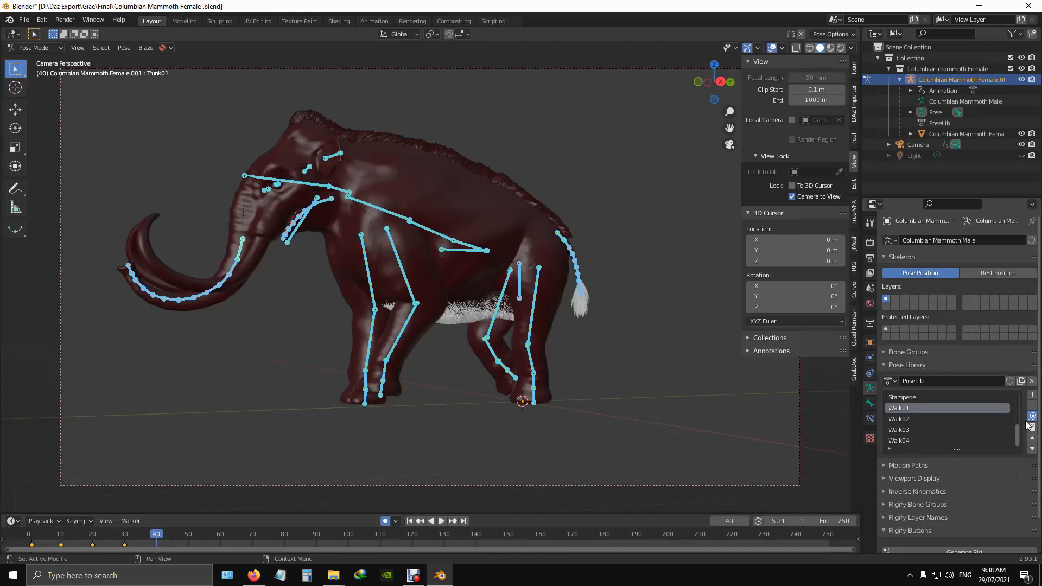
click(478, 422)
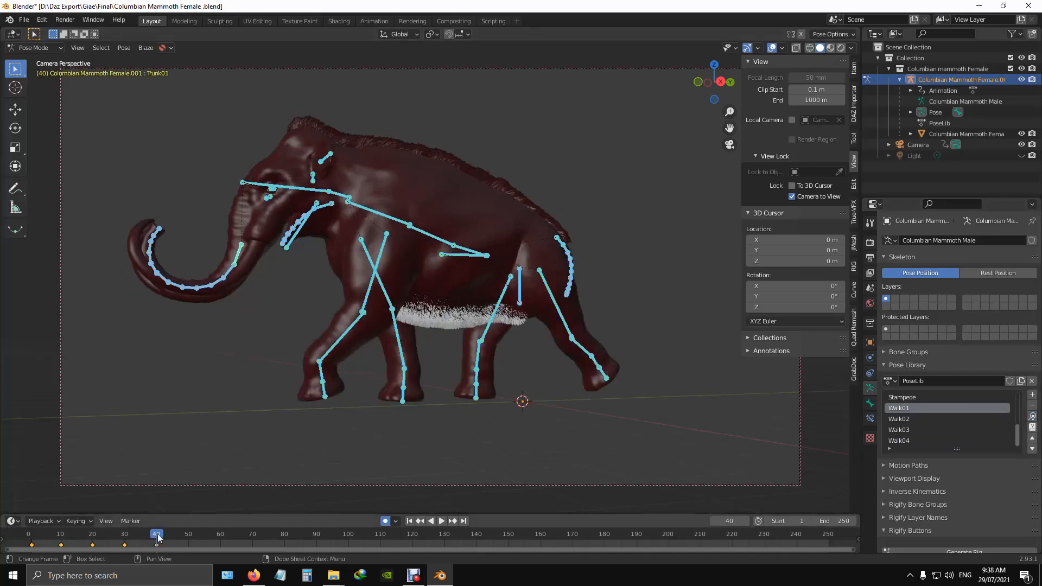
Review the keyed walk cycle on the timeline and return the playhead to frame 1
key(space)
drag(148, 535, 38, 551)
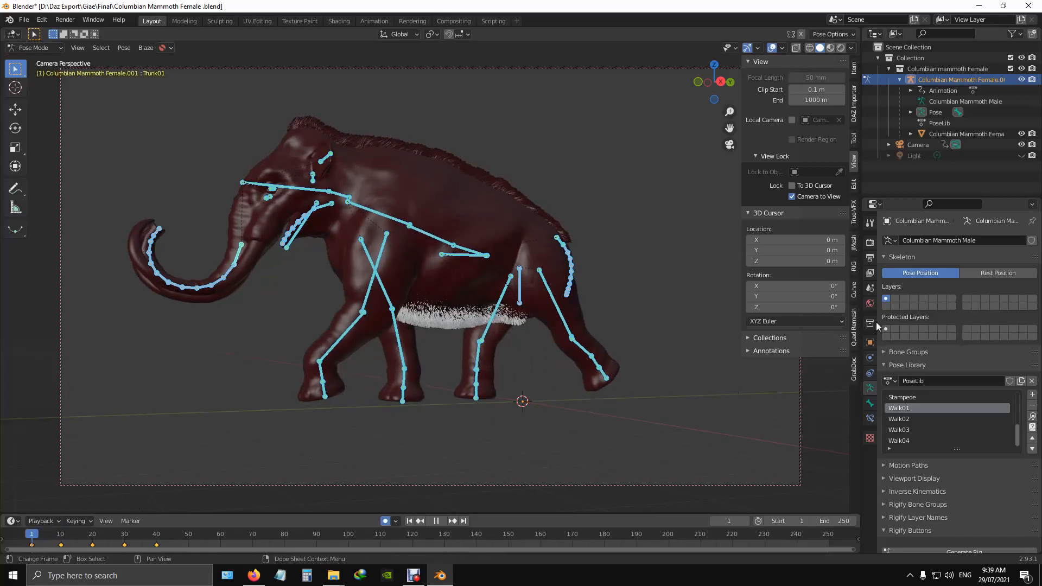
key(space)
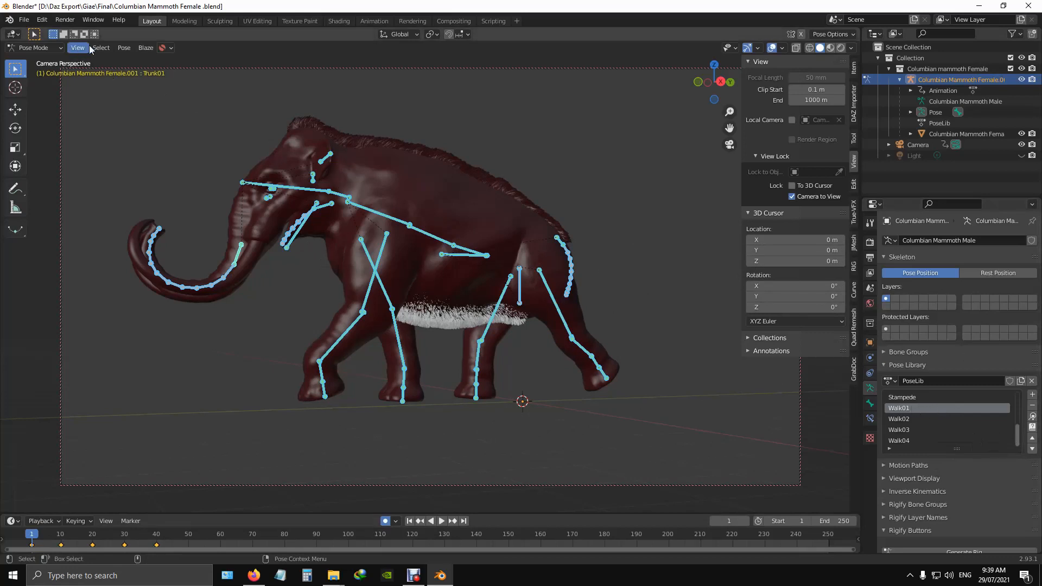
Switch the armature from Pose Mode to Object Mode and select the mammoth's mesh to access its shape keys
click(372, 297)
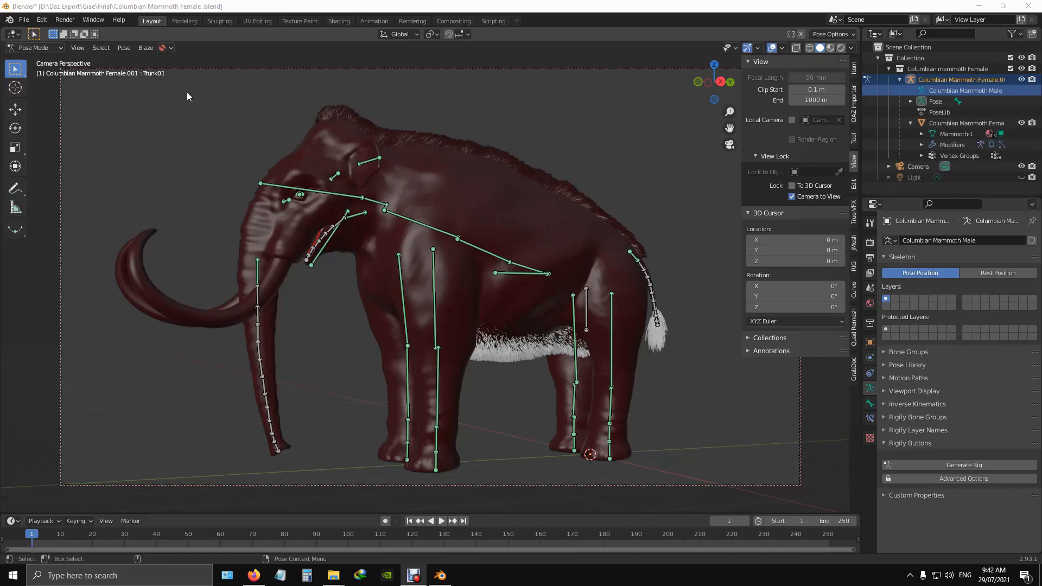
click(33, 48)
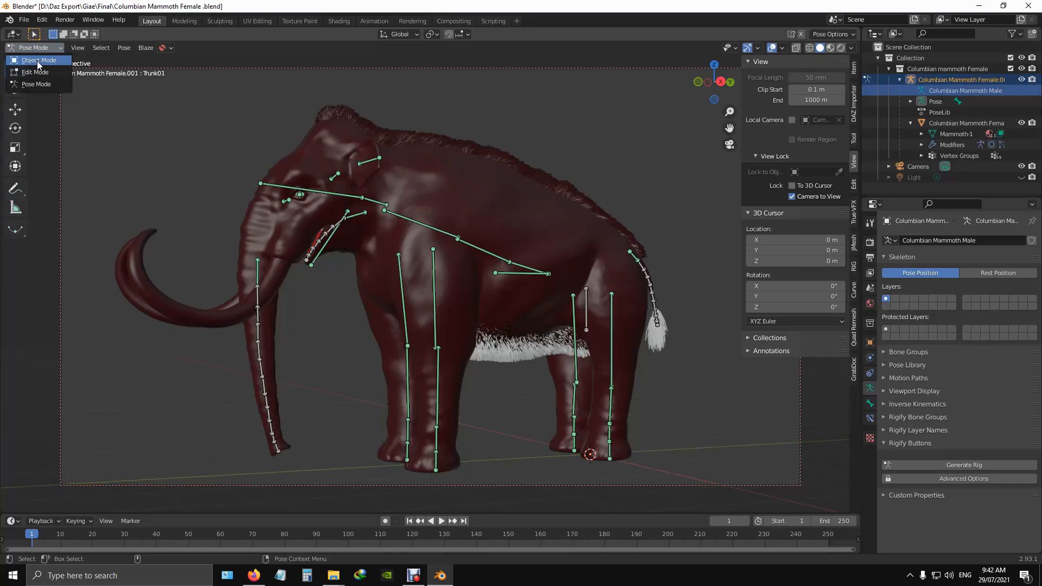
click(36, 61)
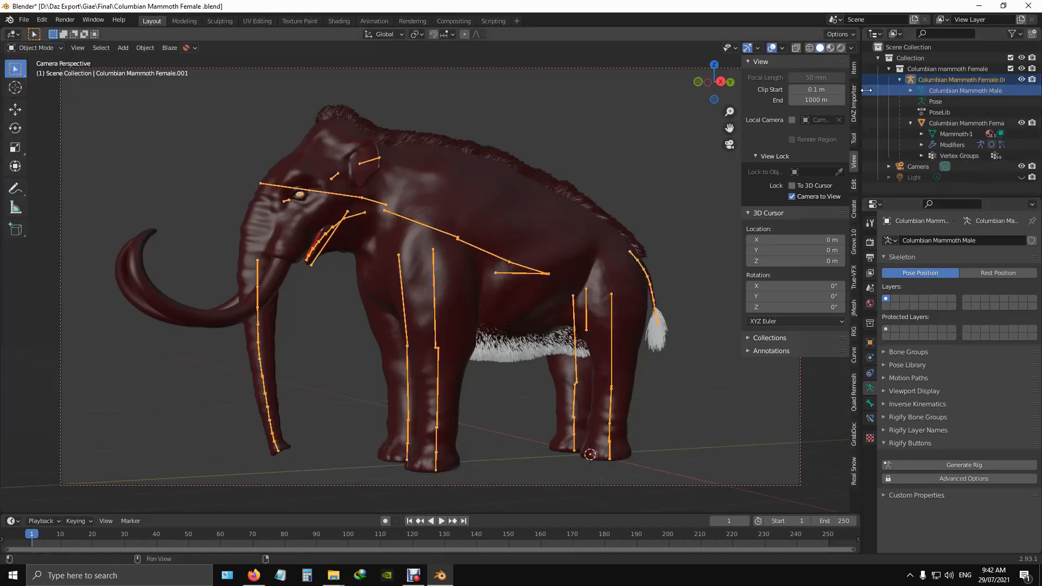
click(945, 123)
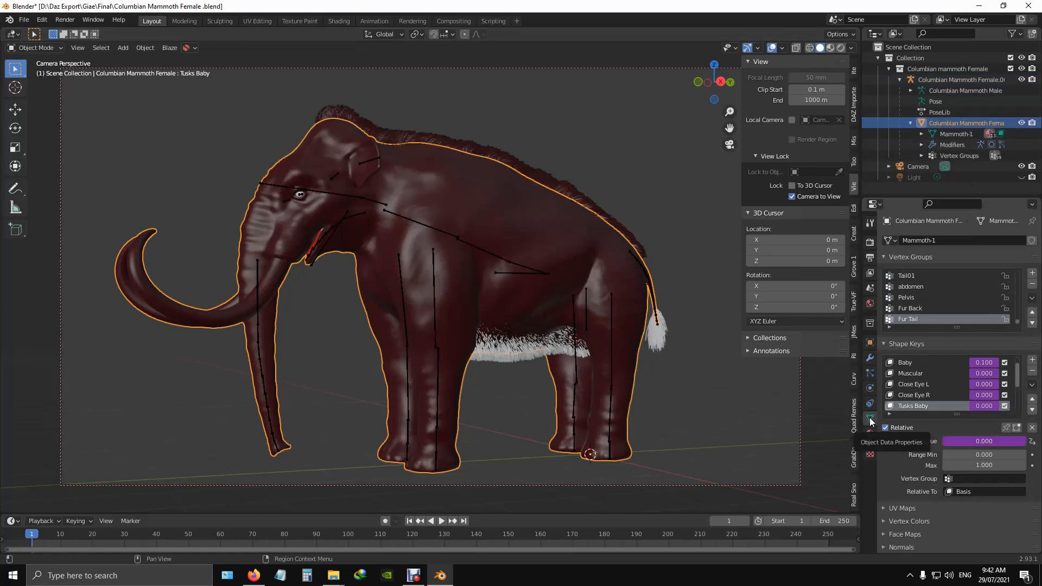
Set the mesh's Muscular and Close Eye L shape keys to 1
scroll(936, 382, up, 1)
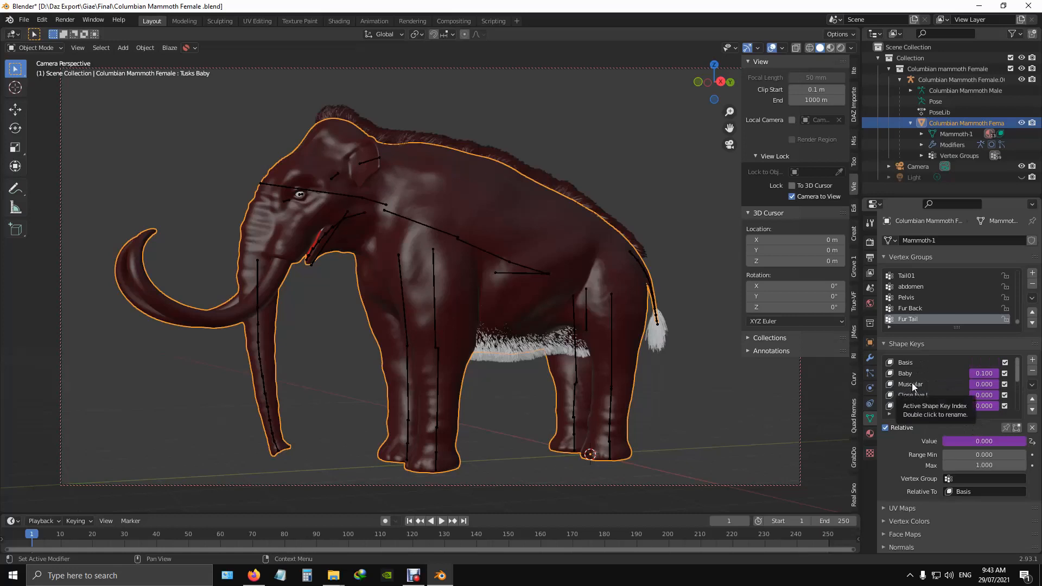
click(912, 384)
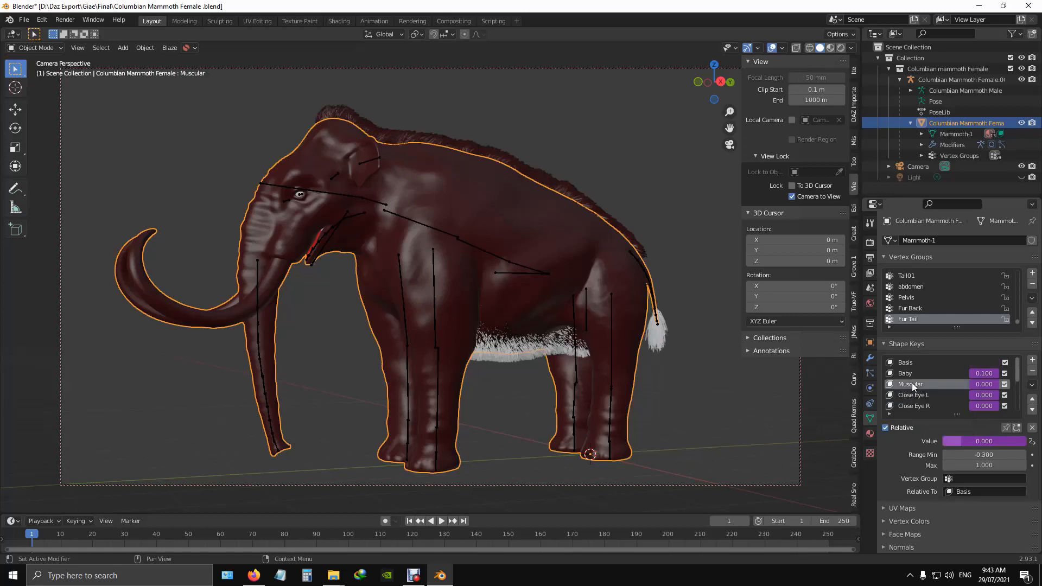
click(978, 442)
key(Return)
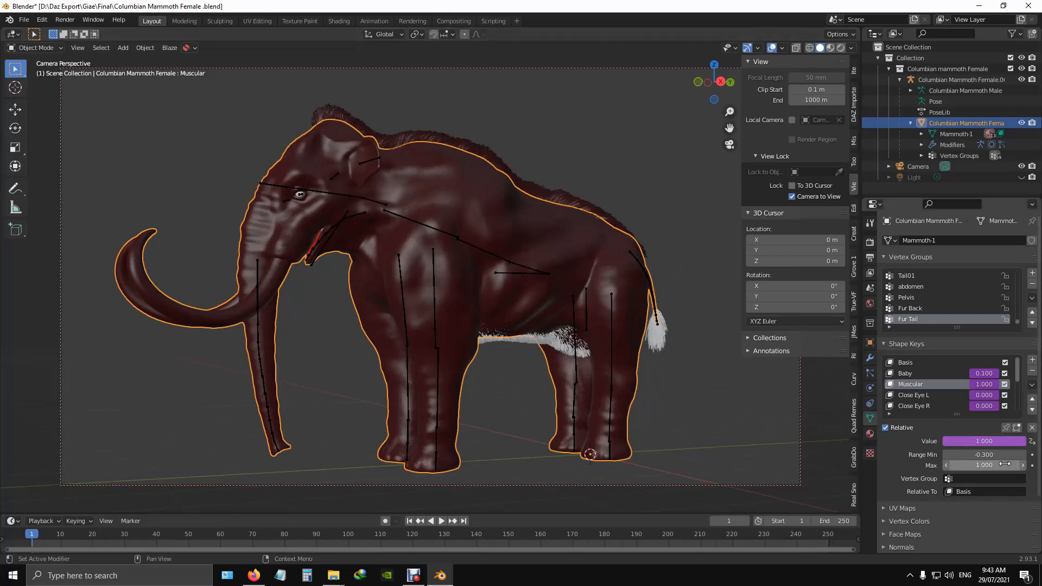
click(923, 396)
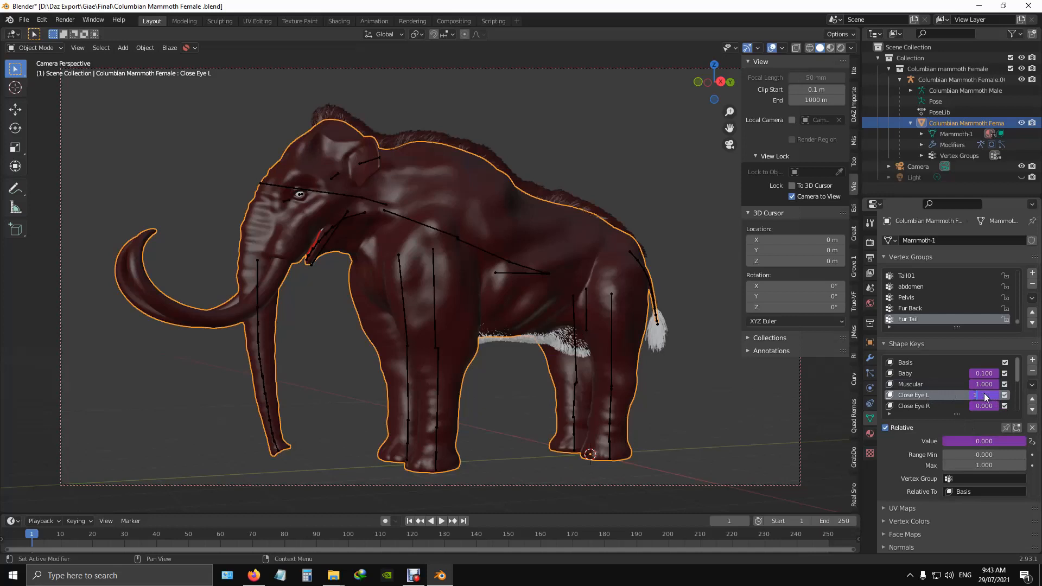
key(Return)
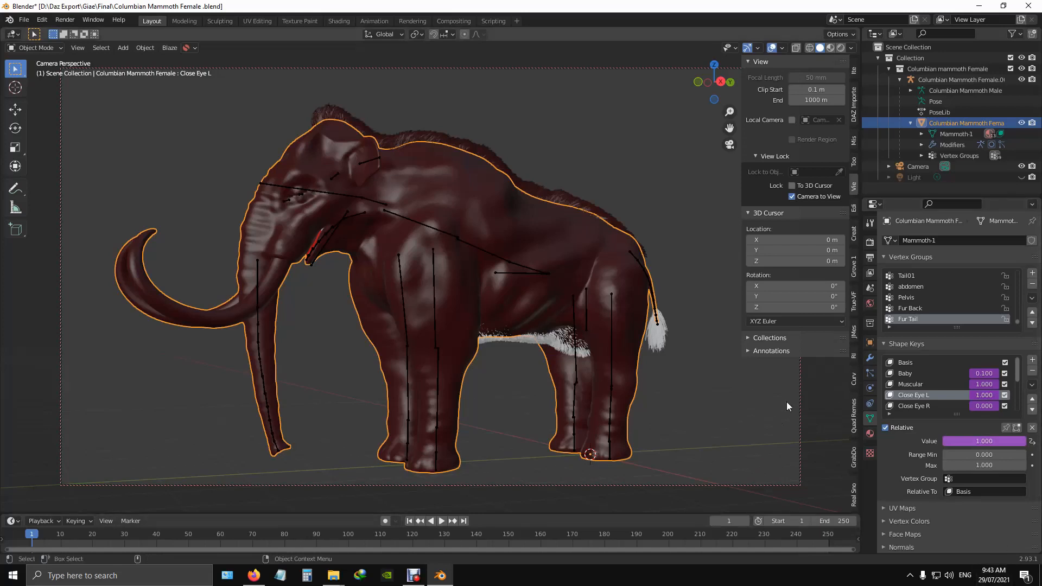
Find the Tusks Small shape key among the tusk shape keys and set its value to 0
scroll(945, 397, down, 10)
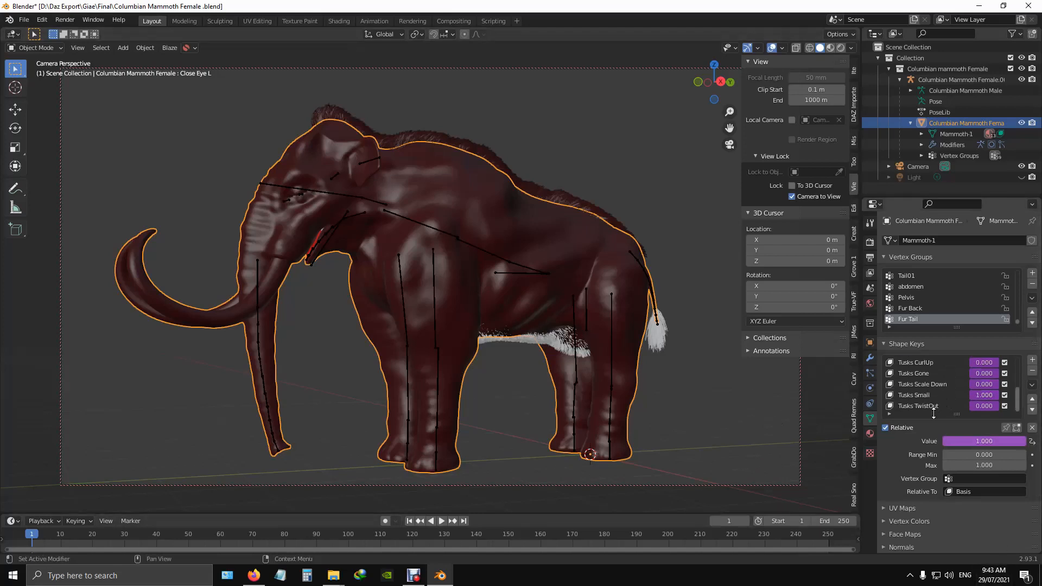
scroll(933, 405, up, 1)
scroll(924, 406, down, 1)
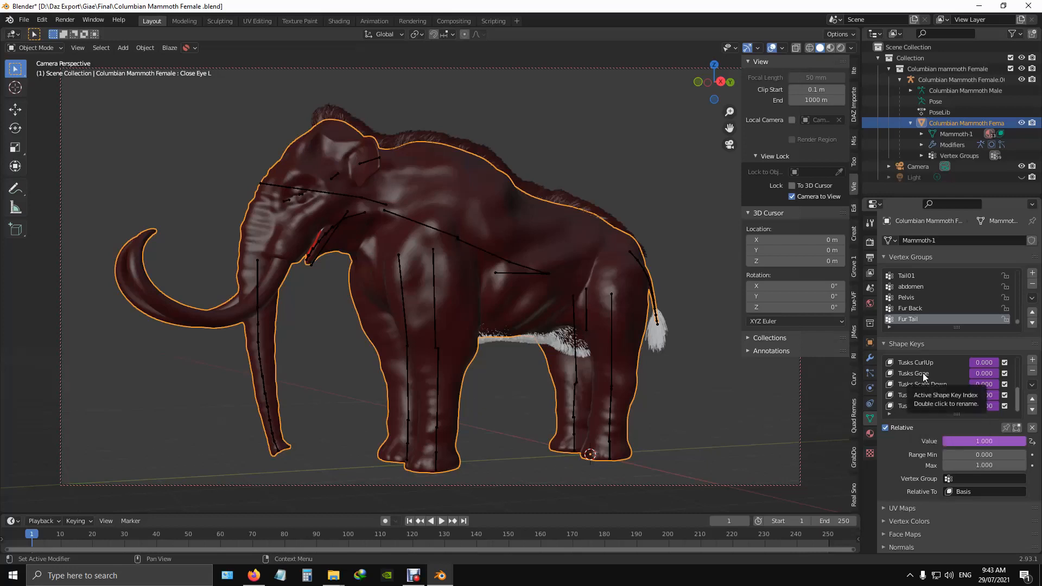
scroll(923, 373, up, 1)
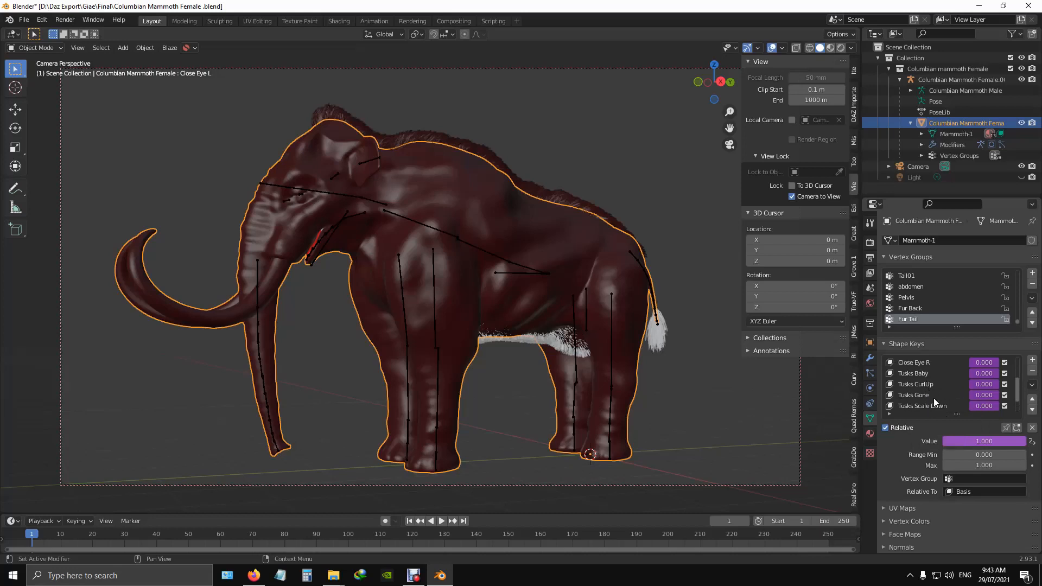
scroll(928, 396, down, 2)
click(984, 395)
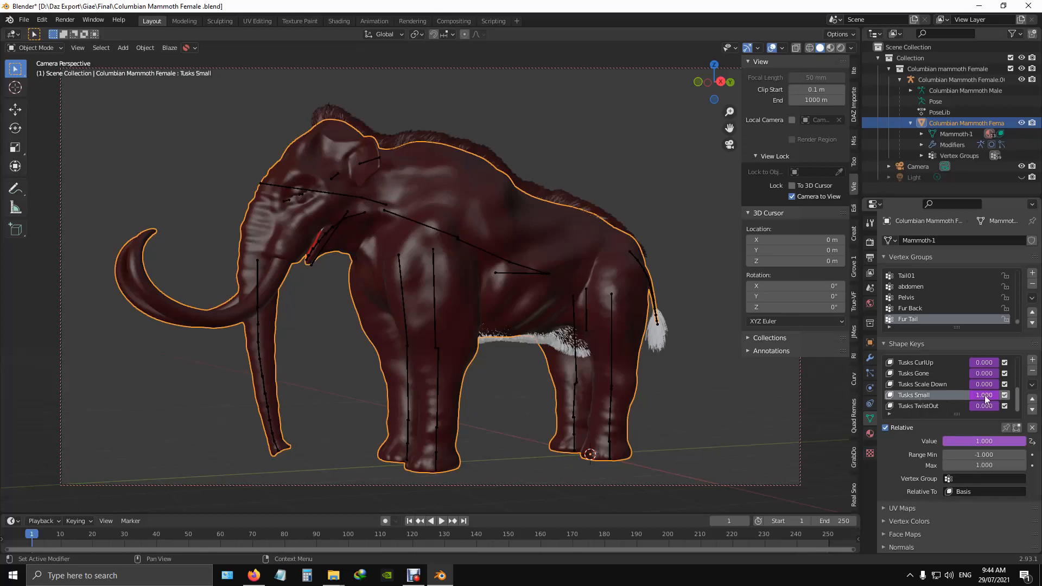
text(0)
key(Return)
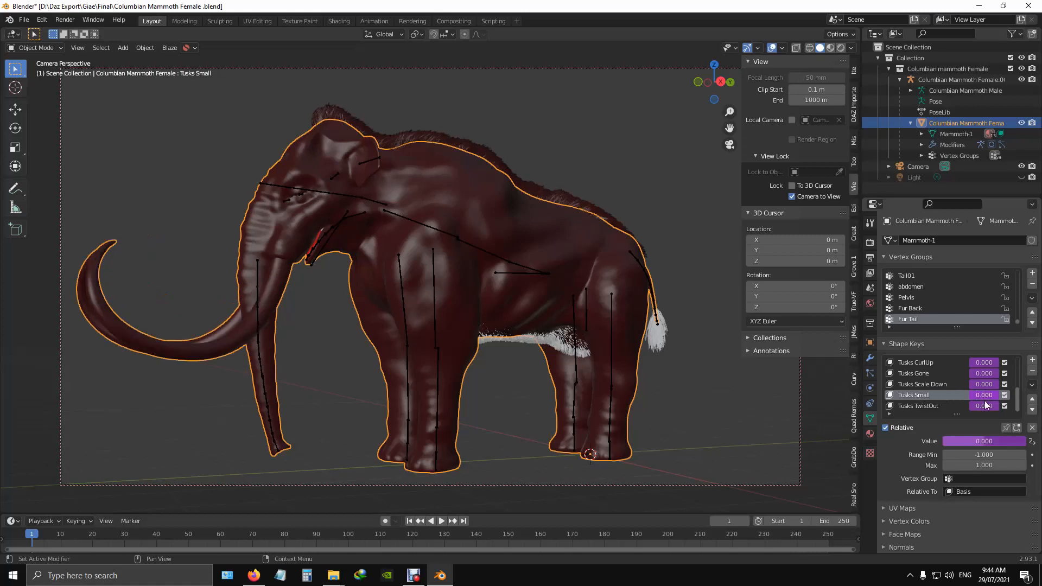
Set the Tusks Scale Down shape key to 1 and check the reshaped tusks from a slightly different angle
click(938, 386)
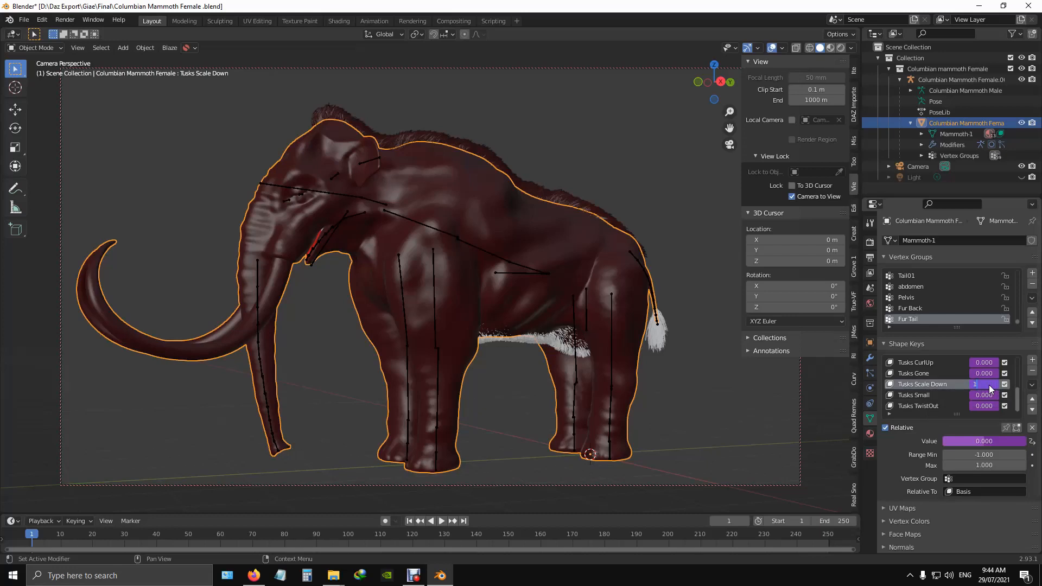
key(Return)
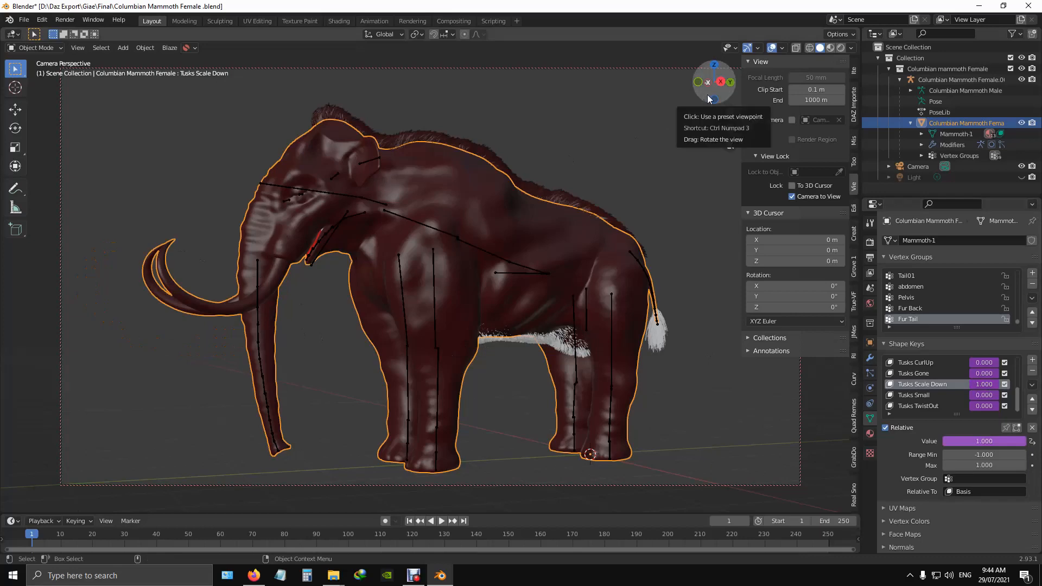
mouse_move(703, 94)
mouse_down()
mouse_move(809, 98)
mouse_move(655, 93)
mouse_move(727, 97)
mouse_move(676, 99)
mouse_move(696, 99)
mouse_up()
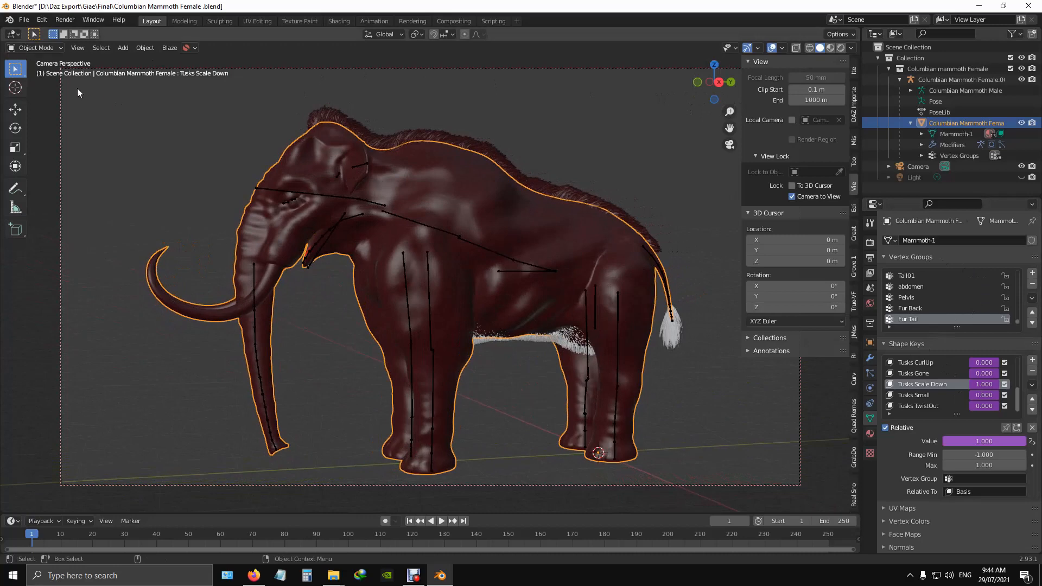
scroll(454, 207, down, 3)
scroll(454, 207, up, 3)
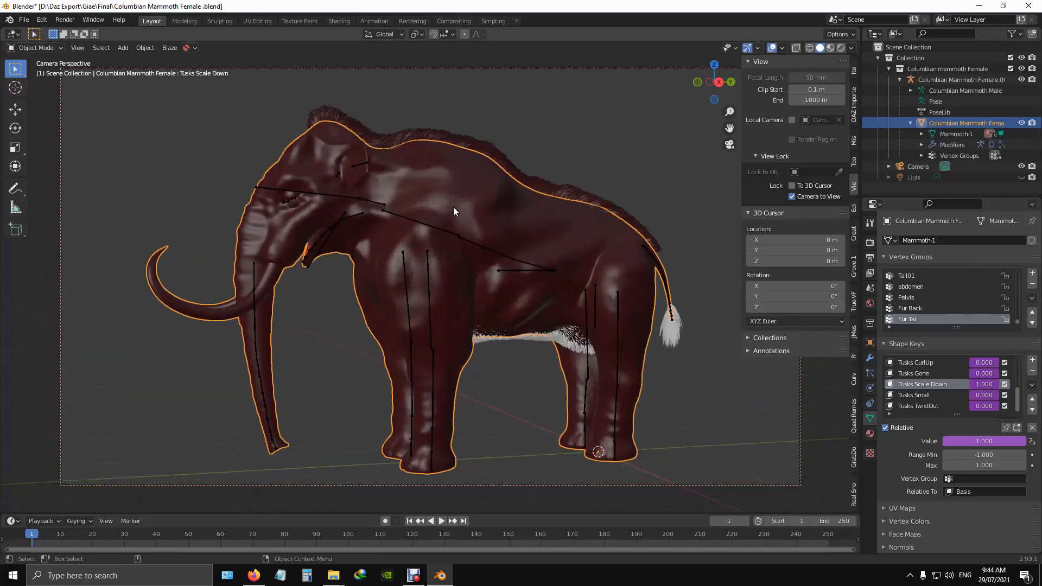
scroll(453, 207, down, 1)
scroll(454, 207, up, 1)
Select the mammoth's armature and put it into Pose Mode
click(37, 48)
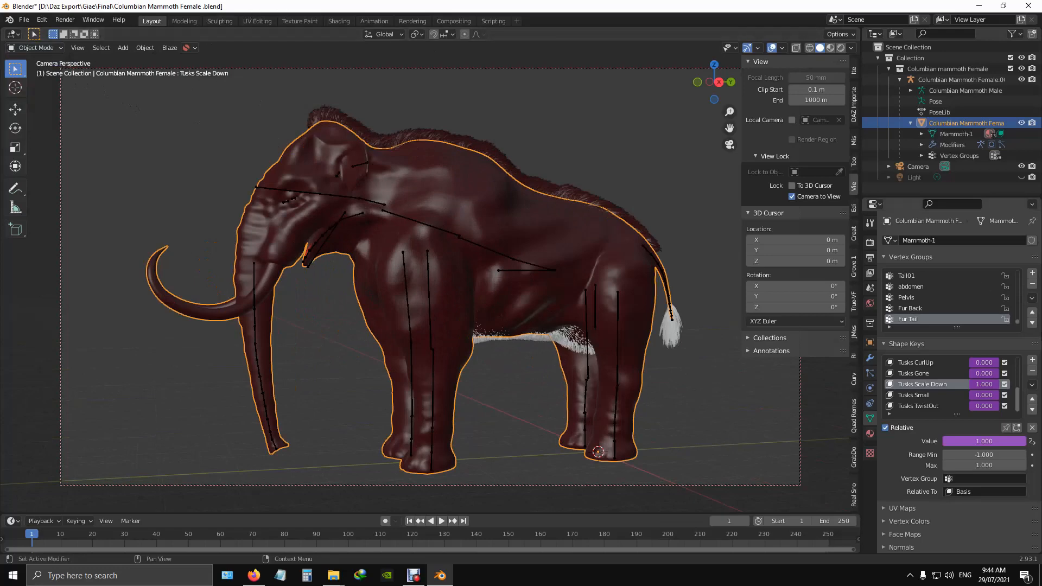
click(957, 89)
click(36, 47)
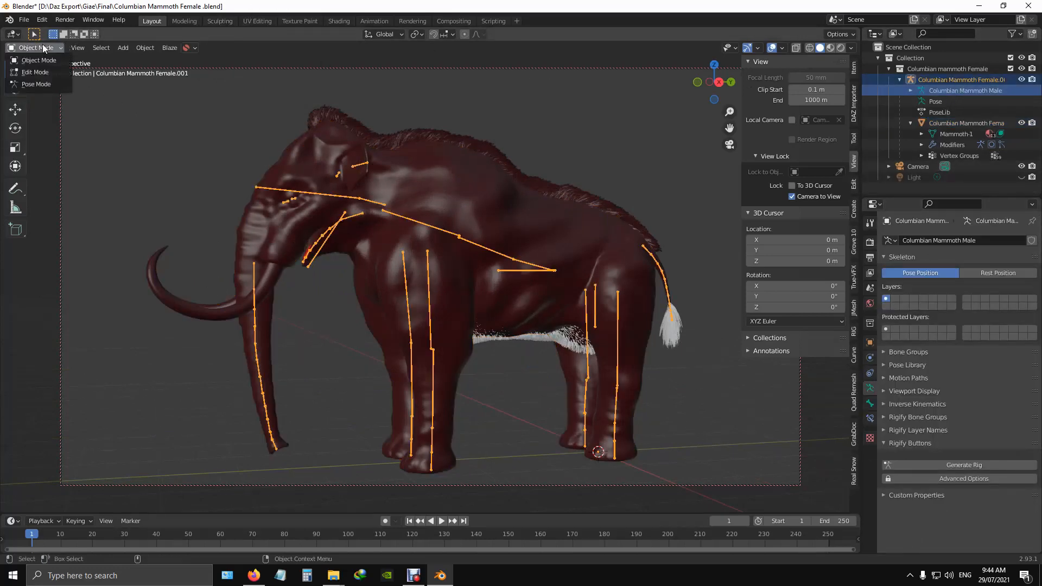
click(40, 84)
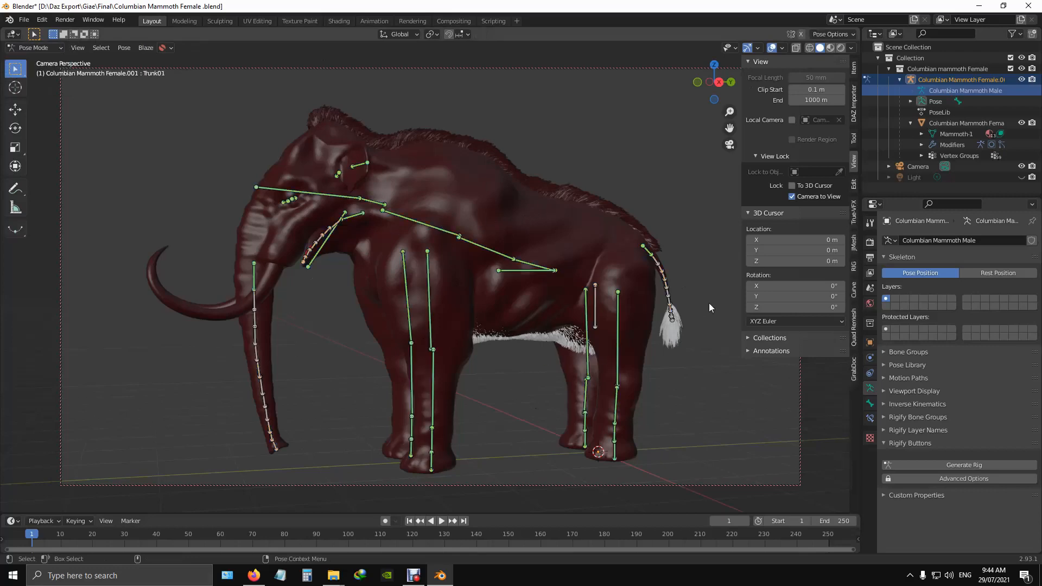
middle_drag(407, 385, 344, 229)
scroll(336, 233, down, 3)
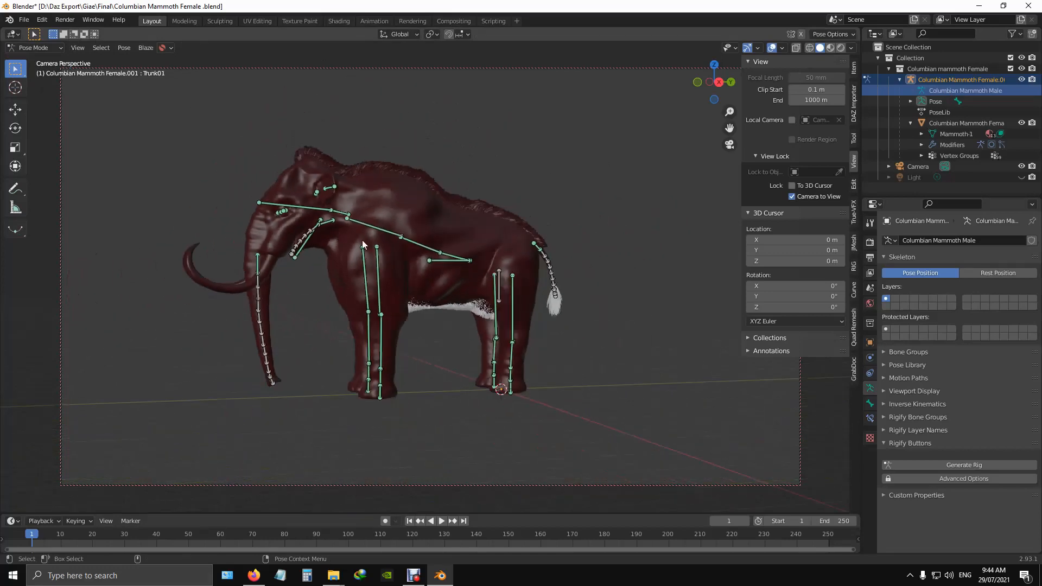
scroll(363, 240, up, 1)
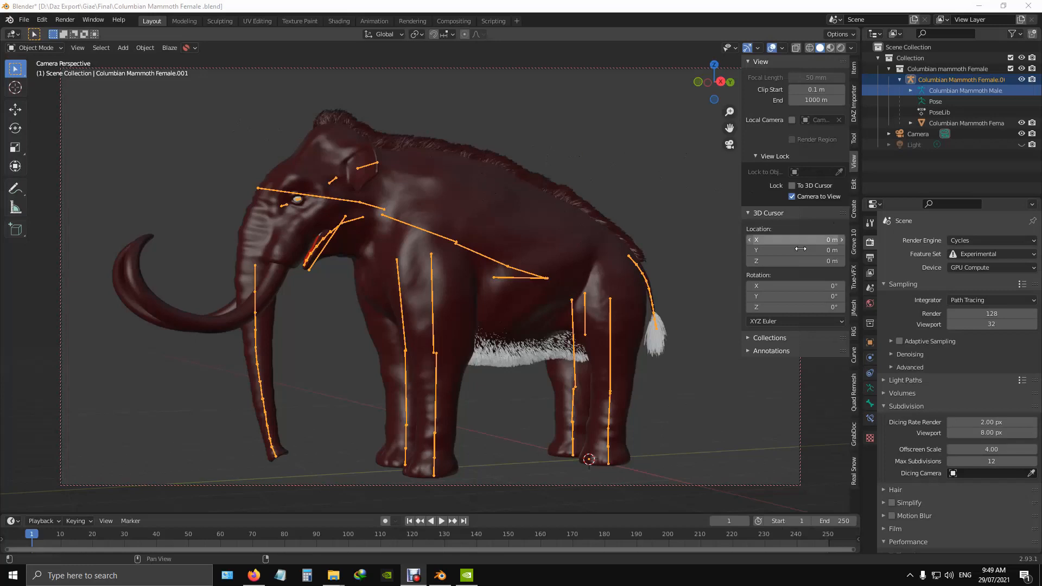
Set the Cycles render device to CPU and return it to GPU Compute
click(996, 268)
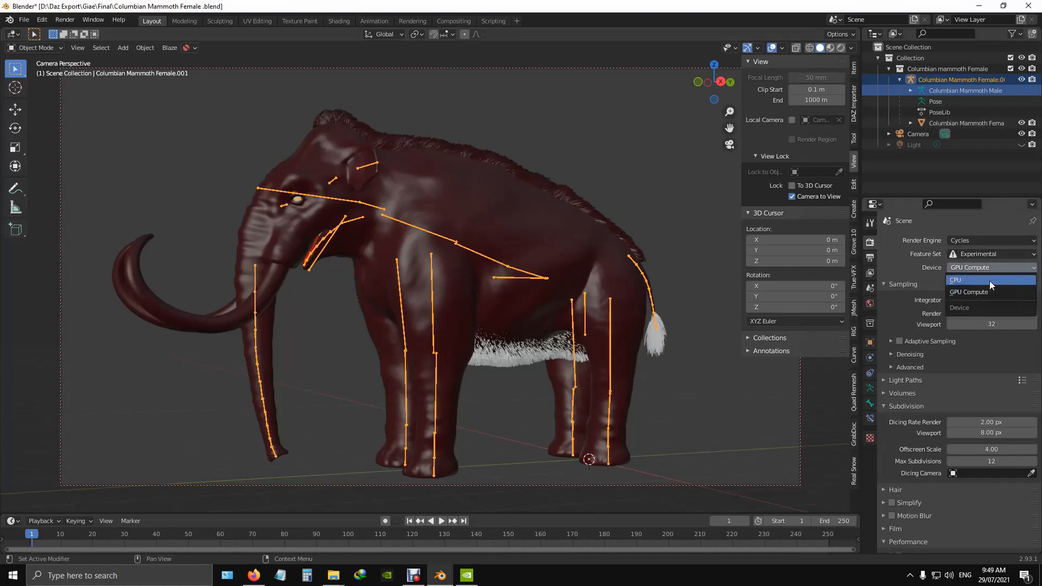
click(989, 281)
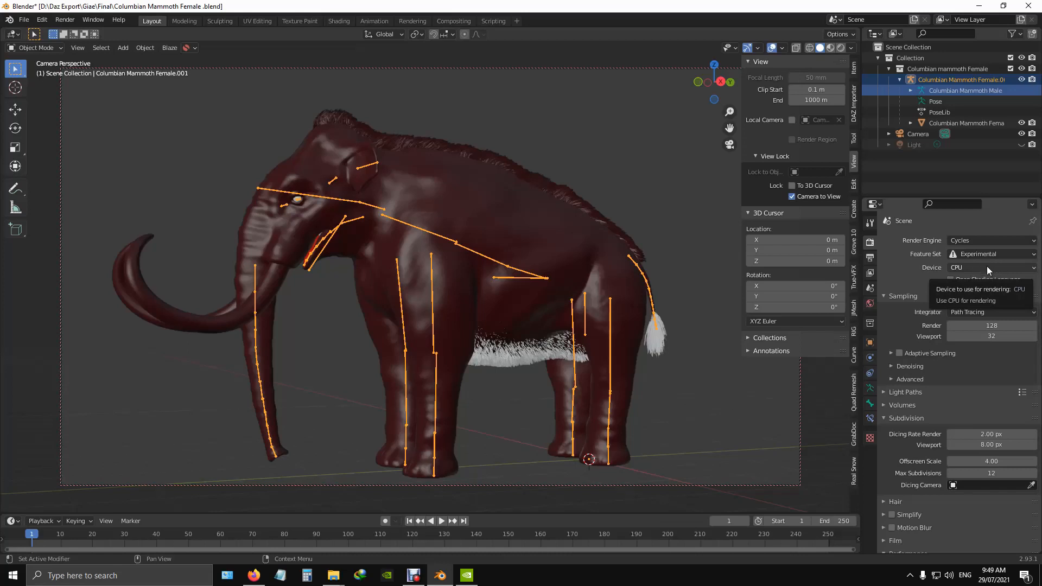
click(987, 266)
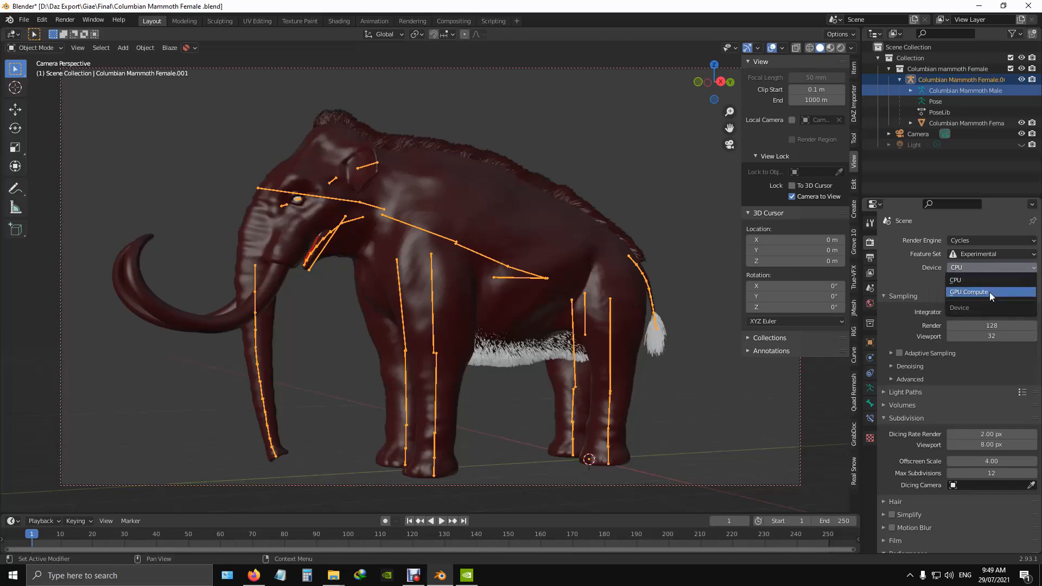
click(989, 292)
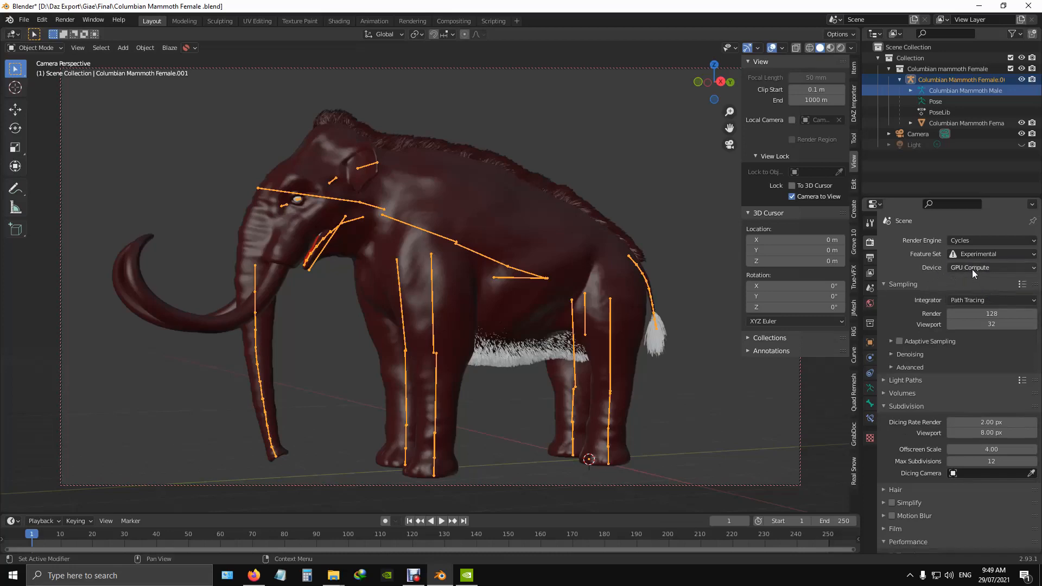
Look up the graphics card's details in the NVIDIA Control Panel's System Information and return to Blender
click(467, 575)
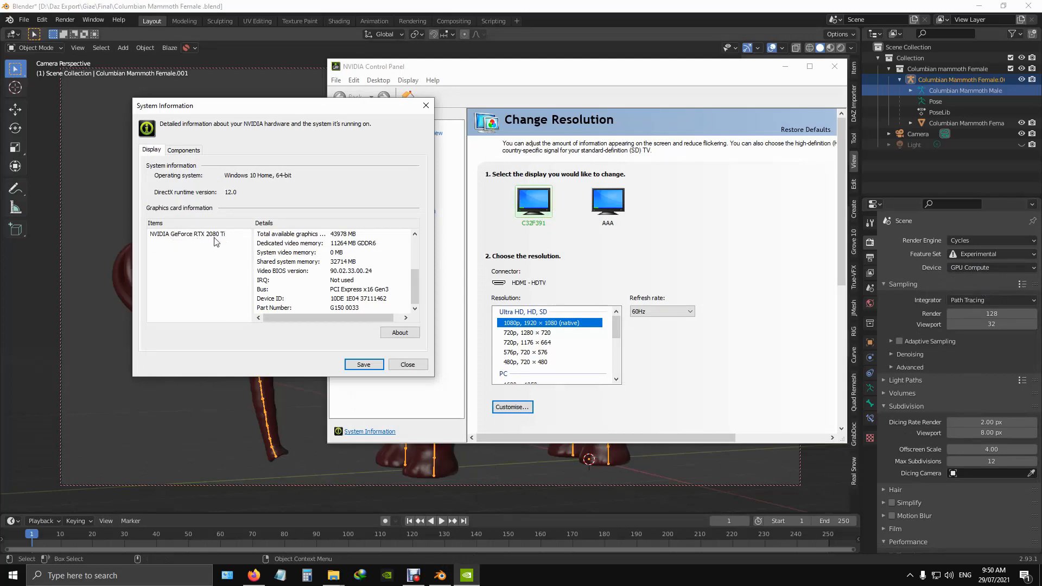
click(543, 6)
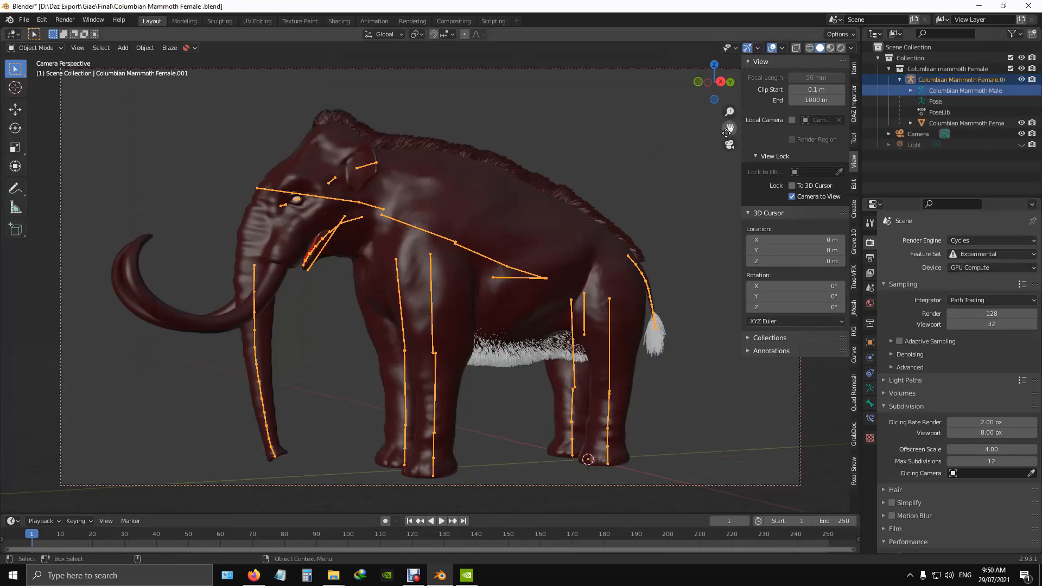
Switch the viewport to Rendered shading and inspect the mammoth's skin and fur from another angle and up close
drag(727, 130, 734, 108)
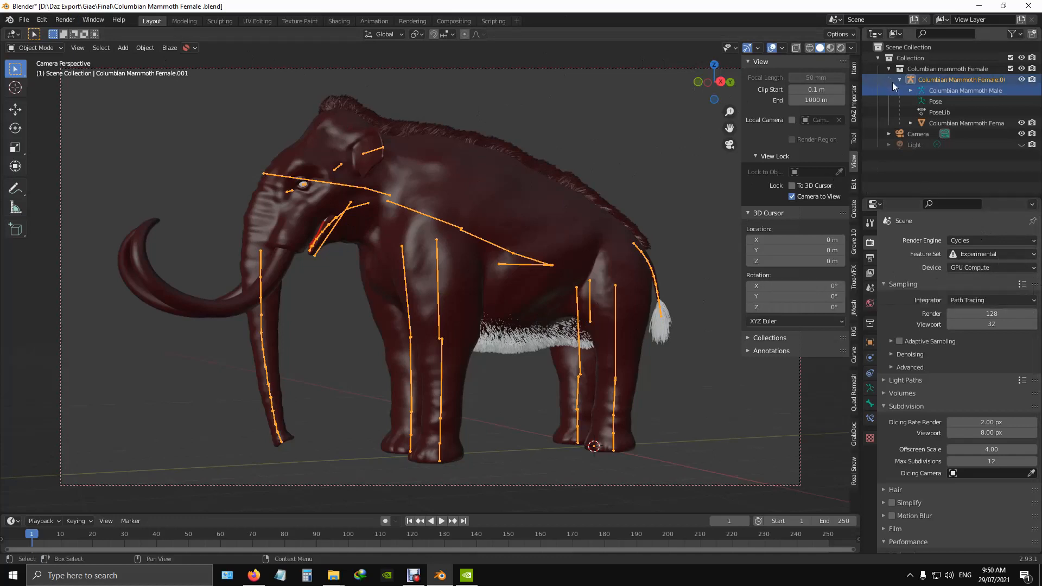
click(842, 49)
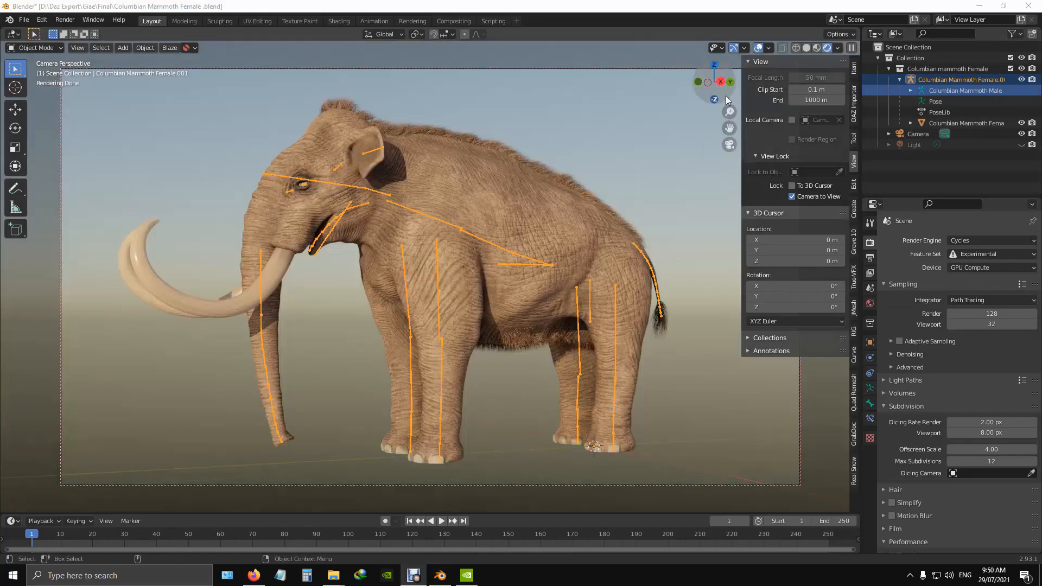
mouse_move(725, 94)
mouse_down()
mouse_move(732, 112)
mouse_move(608, 102)
mouse_move(700, 100)
mouse_up()
middle_drag(842, 113, 721, 102)
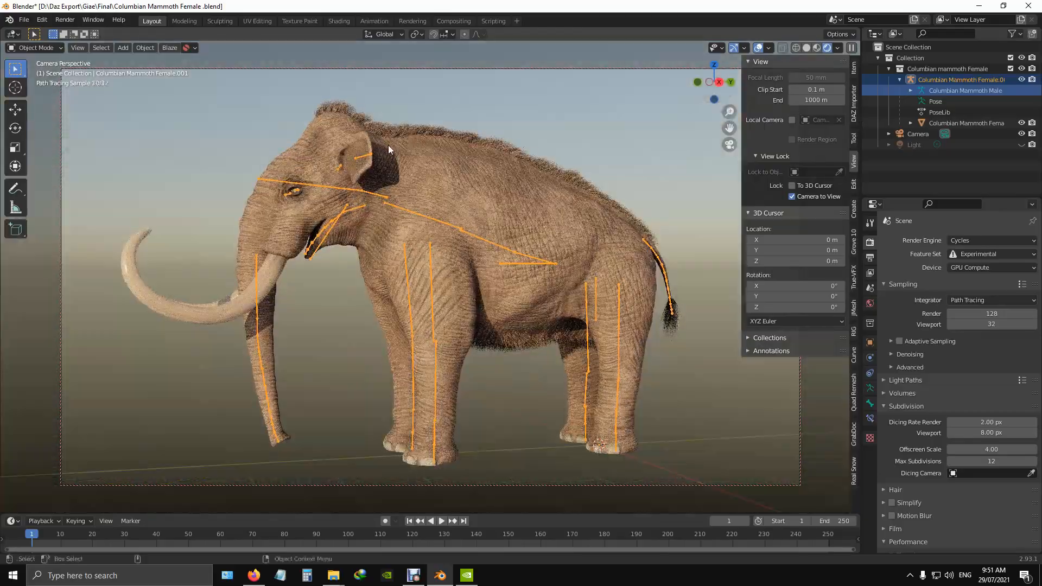
scroll(389, 145, up, 8)
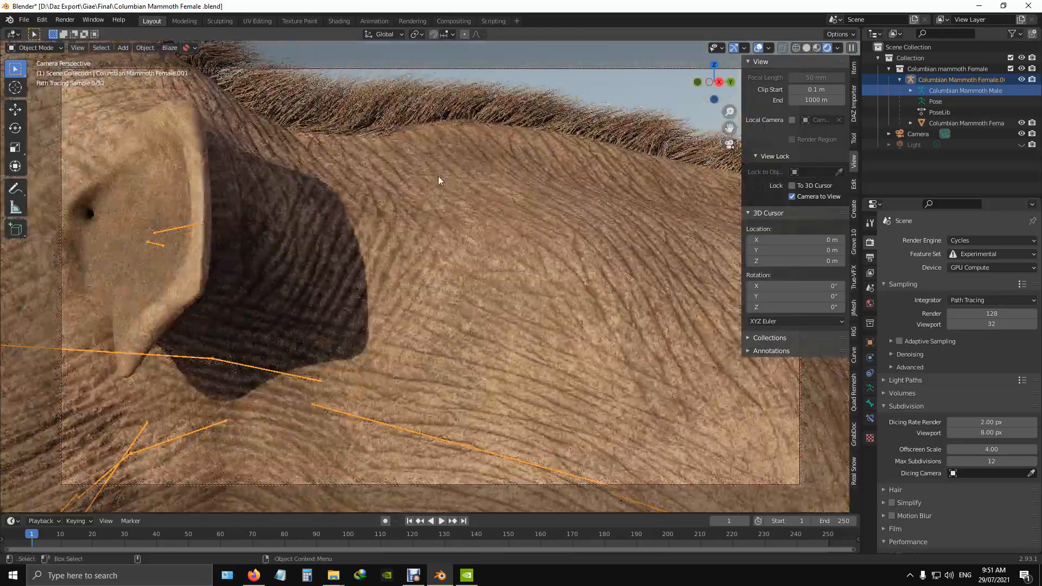
scroll(439, 176, down, 8)
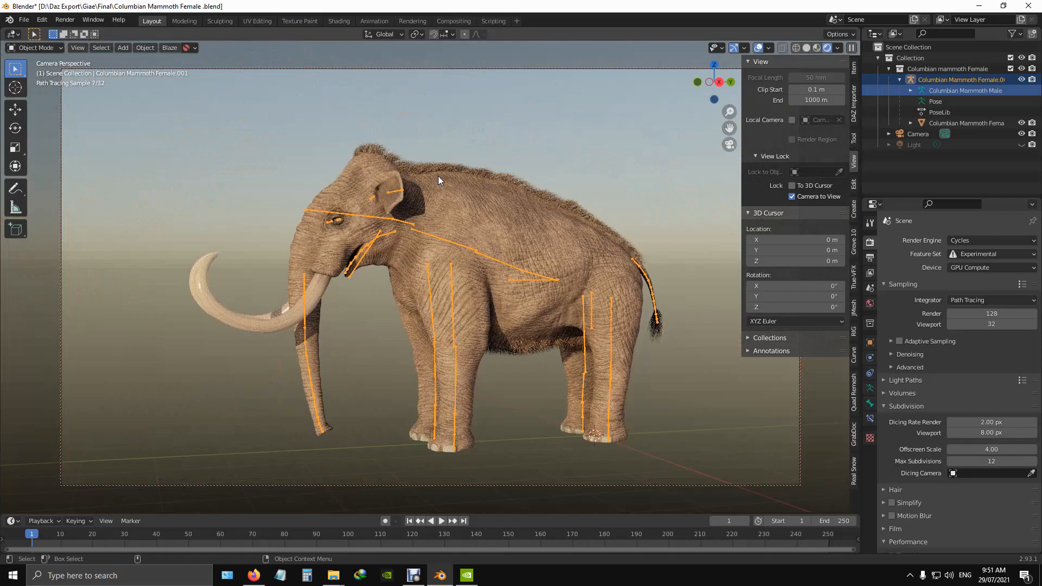
scroll(437, 176, up, 2)
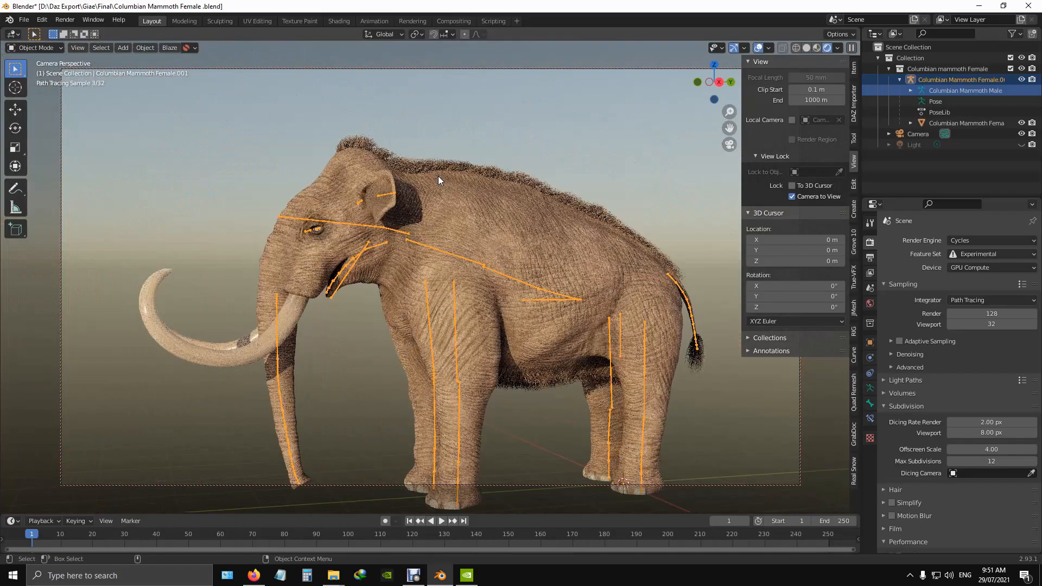
scroll(438, 175, down, 2)
scroll(437, 176, up, 3)
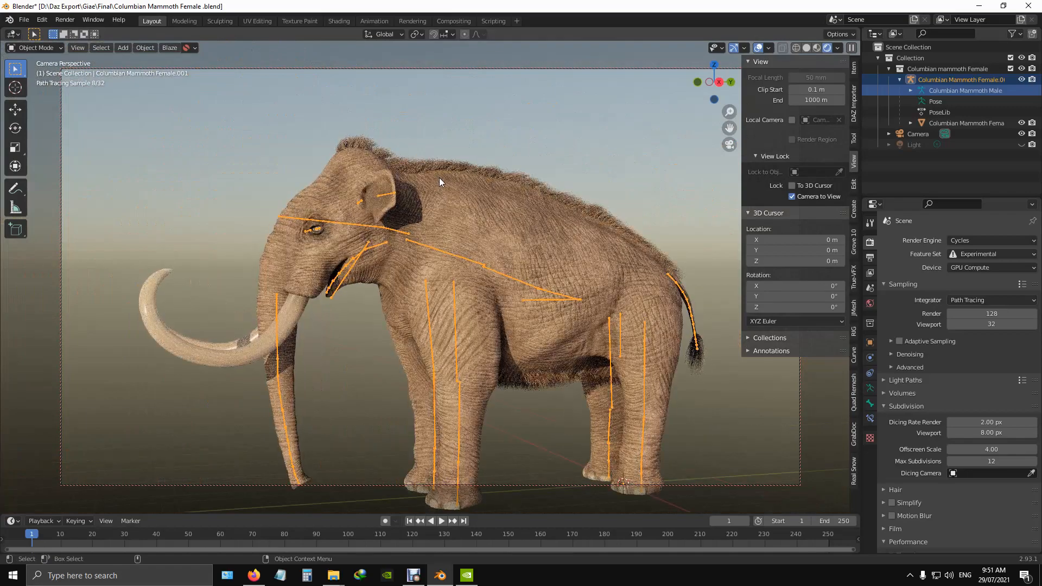
scroll(445, 179, down, 1)
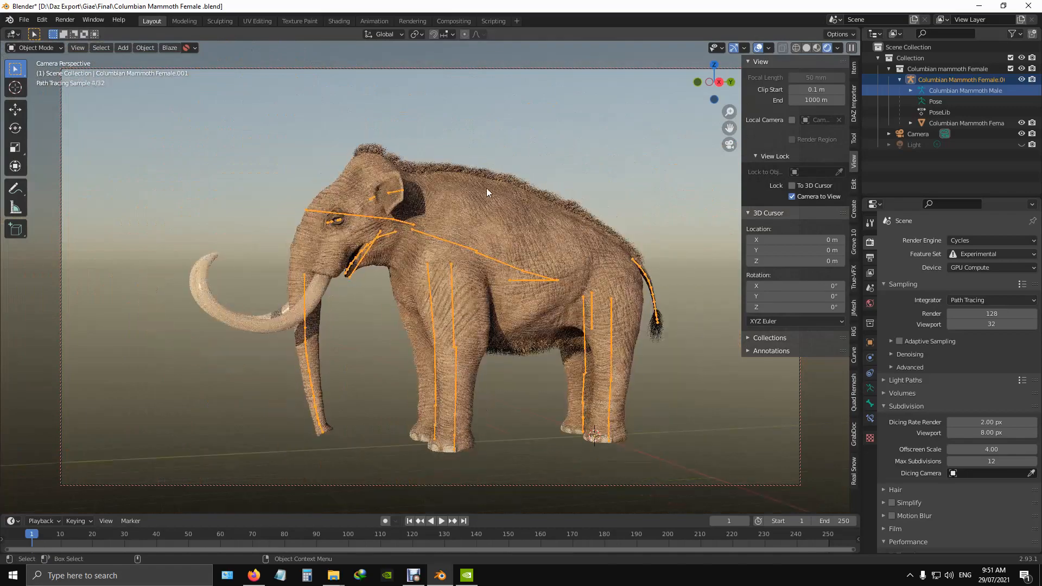
scroll(521, 206, up, 1)
scroll(529, 213, down, 1)
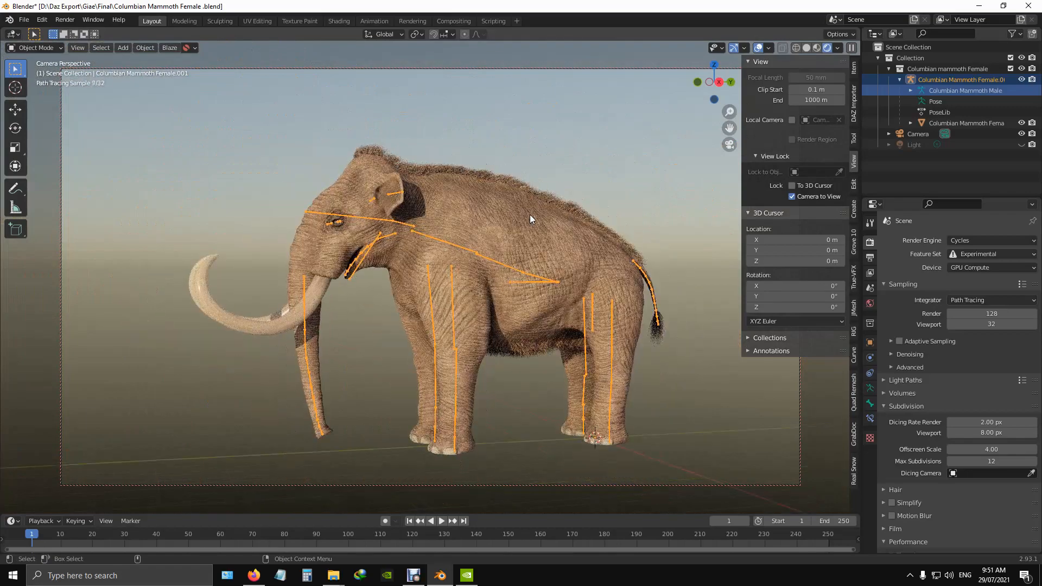
Select the female mammoth's Mammoth-1 mesh and display its hair particle systems
click(910, 124)
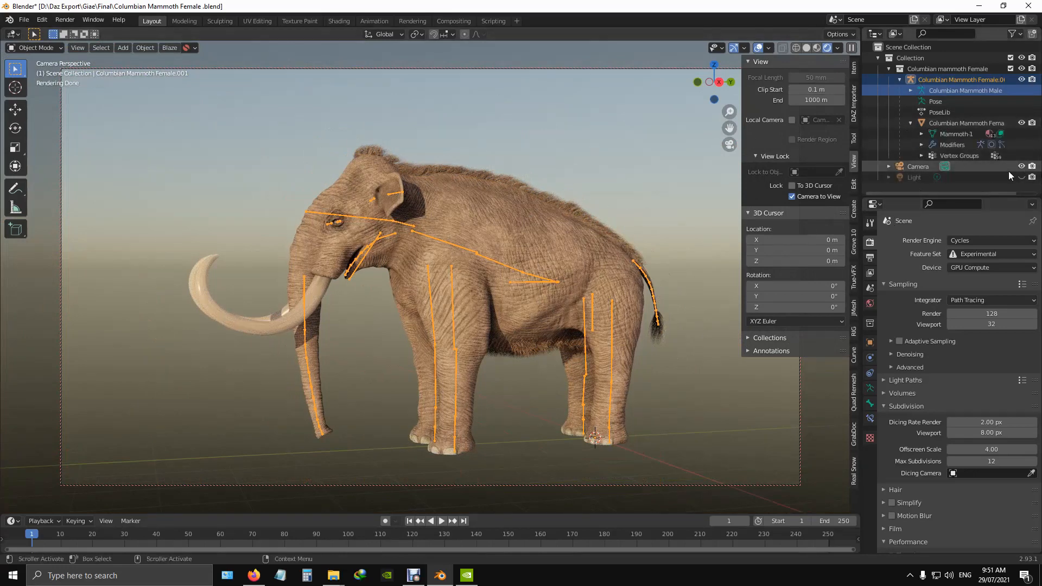
click(950, 135)
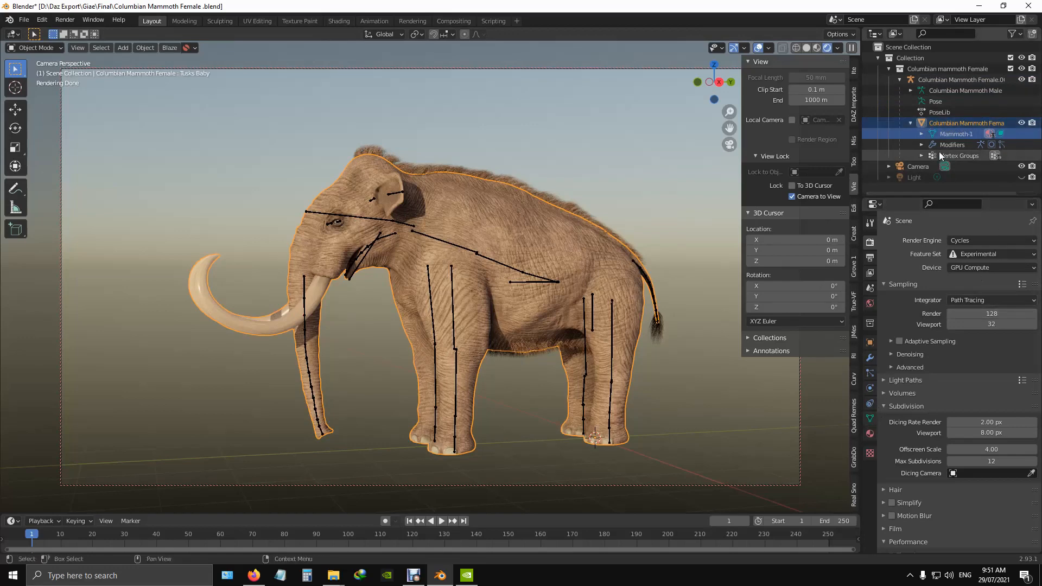
click(870, 373)
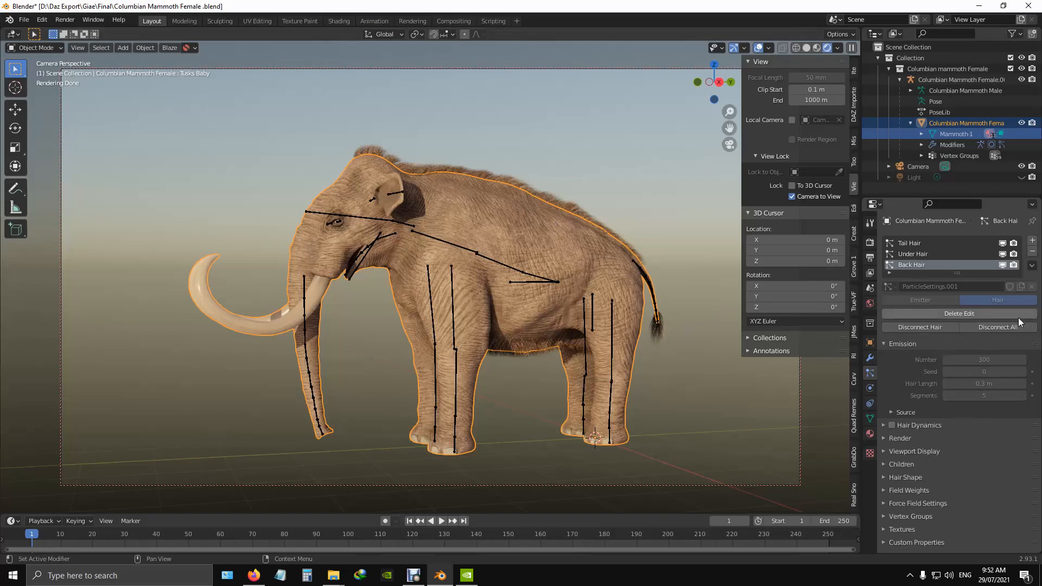
Examine the rendered female mammoth's skin and fur from near and far and from a straighter side angle
scroll(421, 185, up, 2)
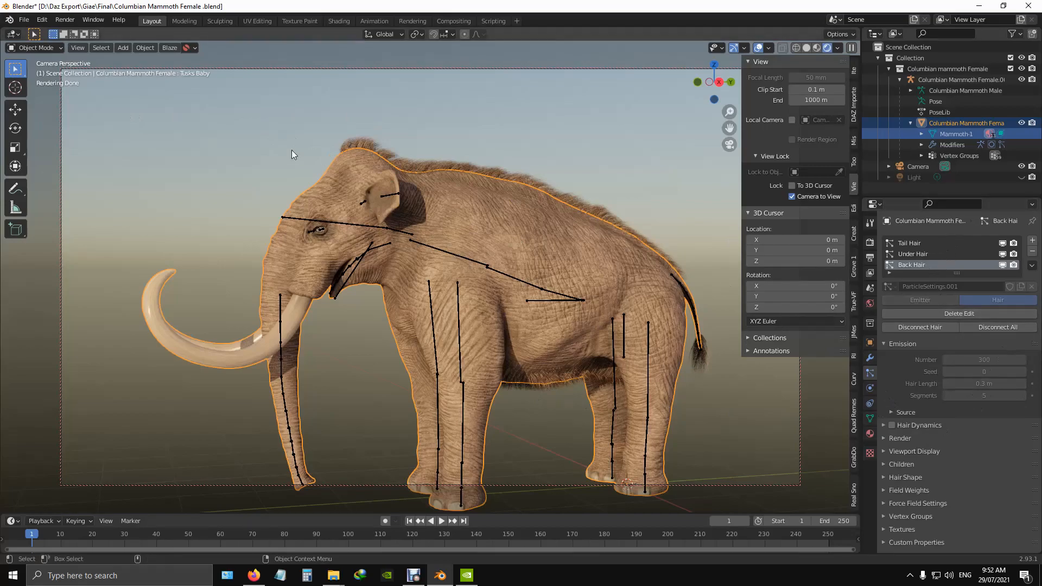
scroll(438, 208, down, 3)
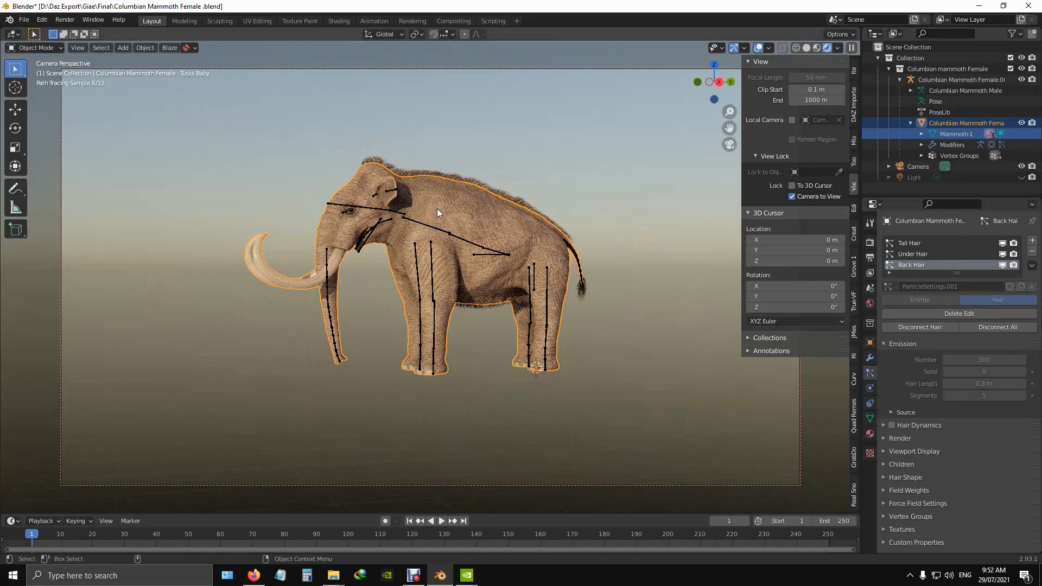
scroll(438, 208, up, 3)
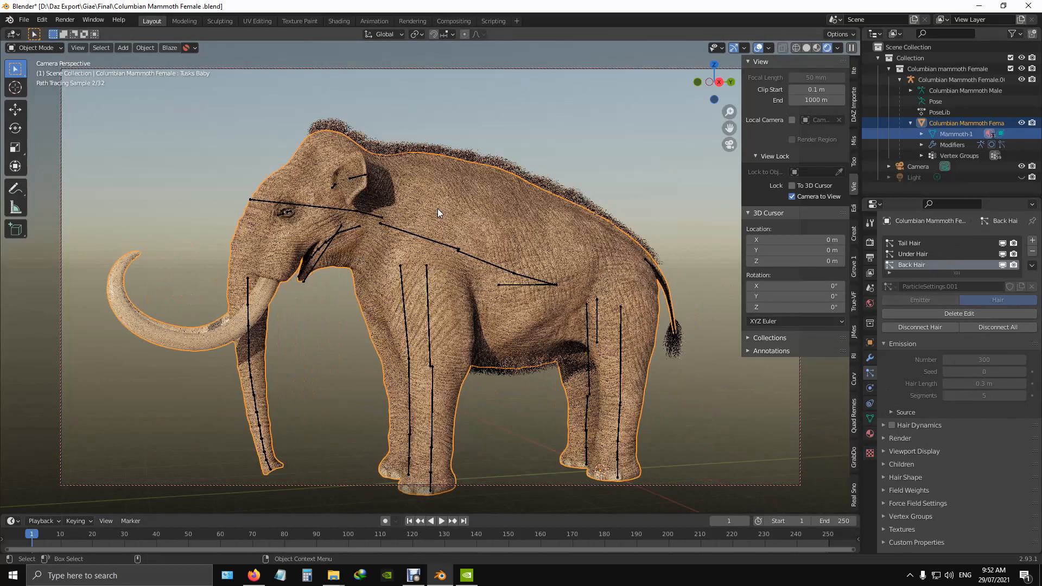
scroll(437, 209, down, 1)
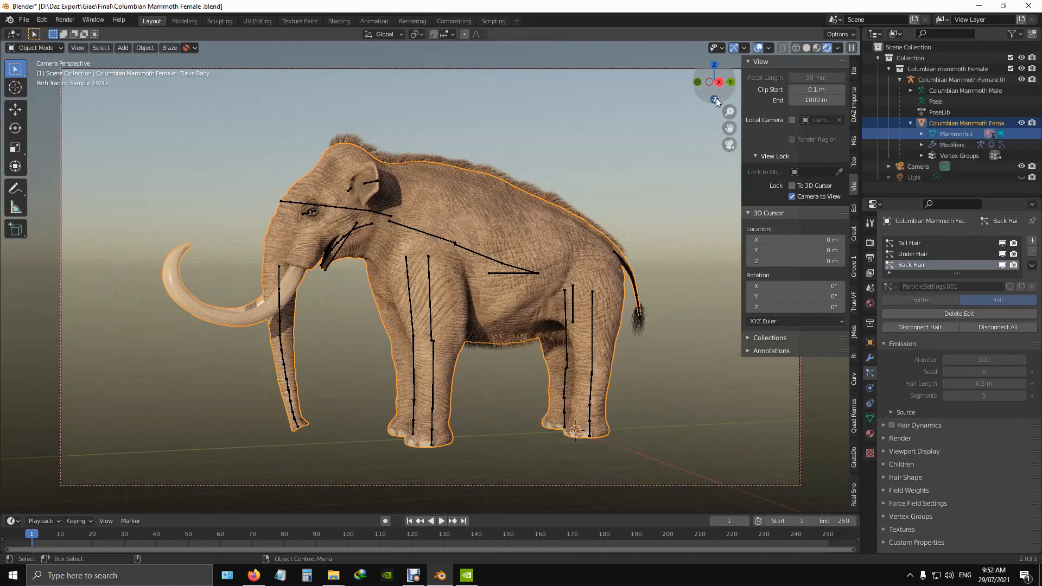
drag(718, 93, 697, 96)
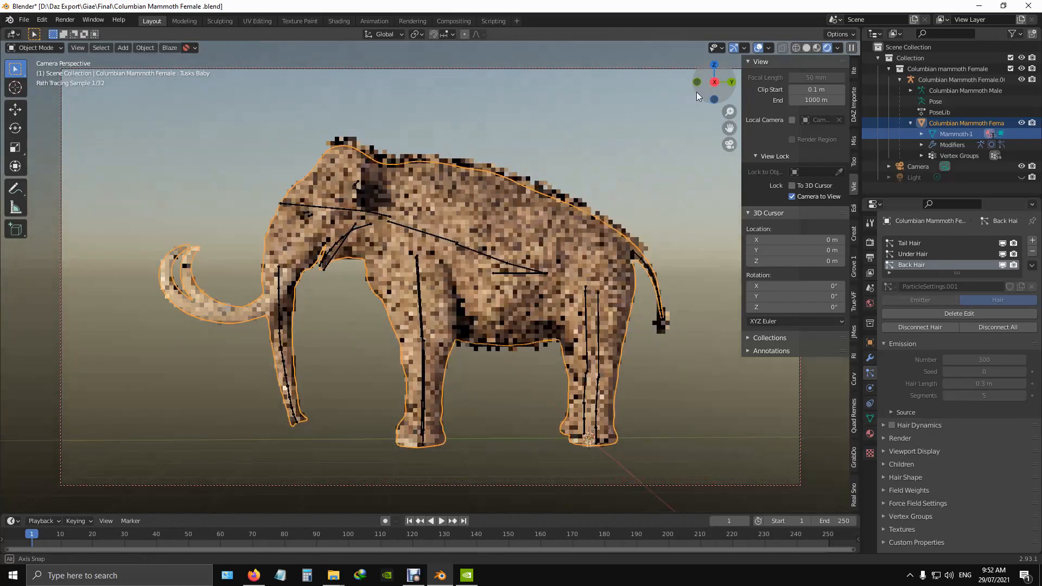
scroll(480, 242, up, 2)
scroll(484, 248, down, 3)
scroll(484, 248, up, 1)
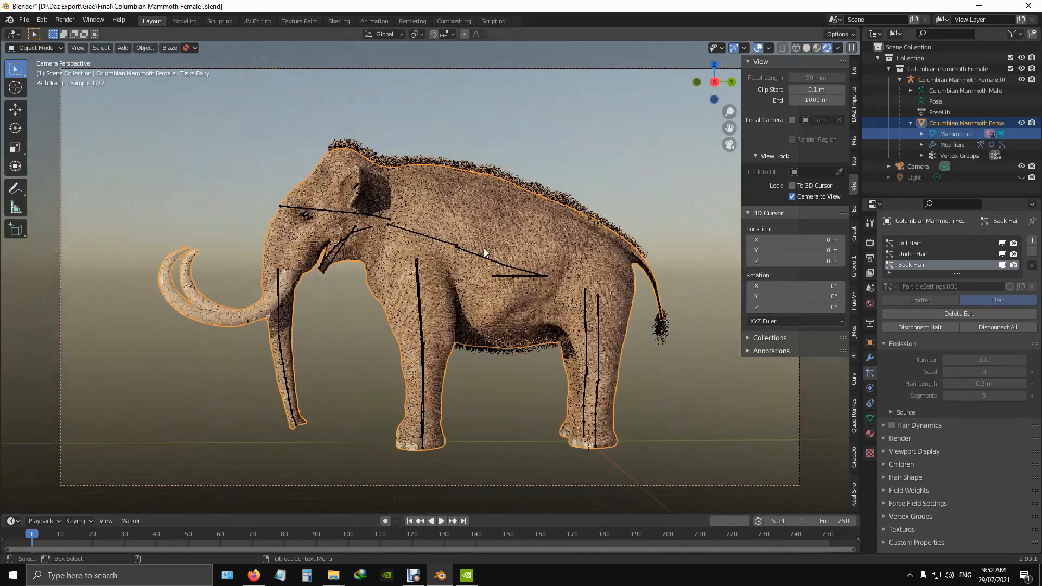
scroll(484, 252, down, 1)
scroll(484, 253, up, 1)
scroll(484, 253, down, 1)
scroll(484, 253, up, 1)
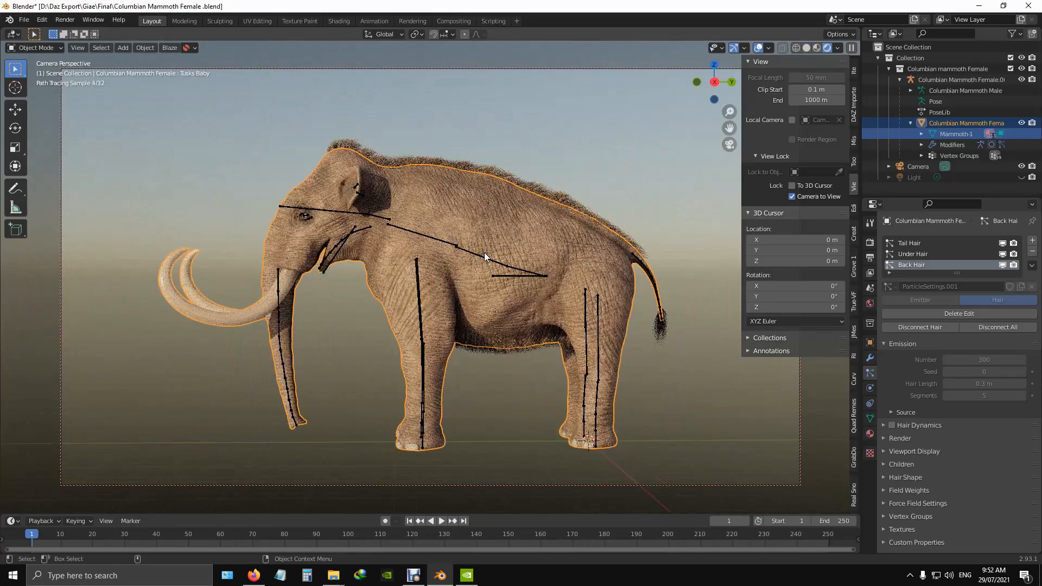
scroll(484, 252, down, 1)
scroll(484, 252, up, 1)
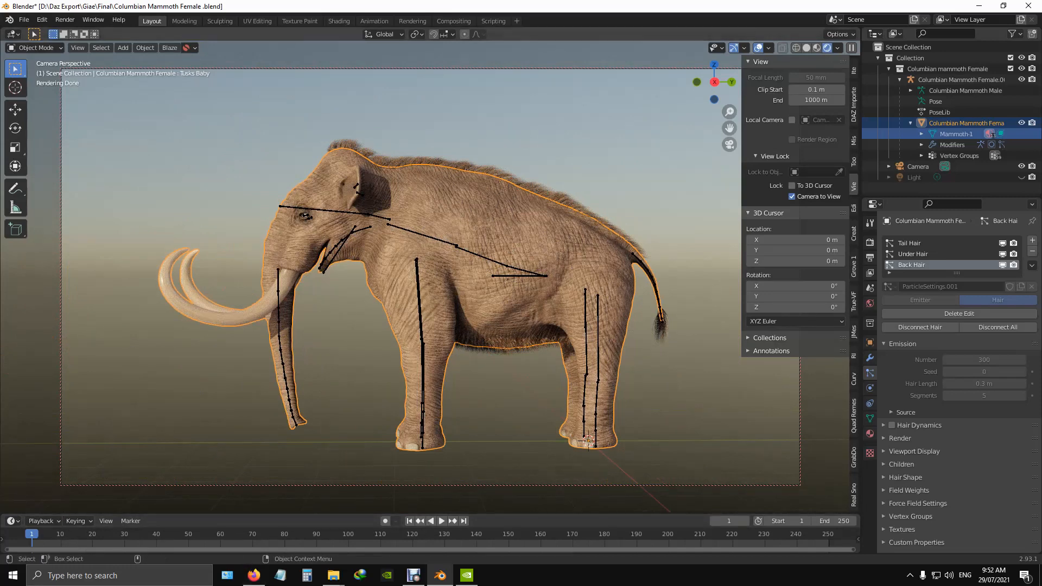
Open Rocky_Environment_Mammoths.blend from the Final folder without saving the current file
click(25, 22)
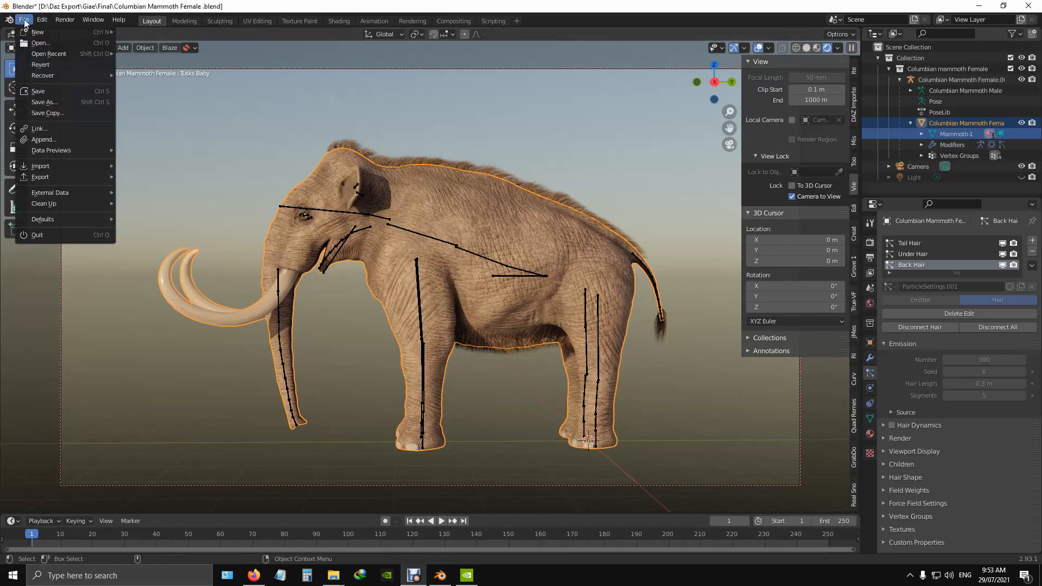
click(50, 42)
click(556, 307)
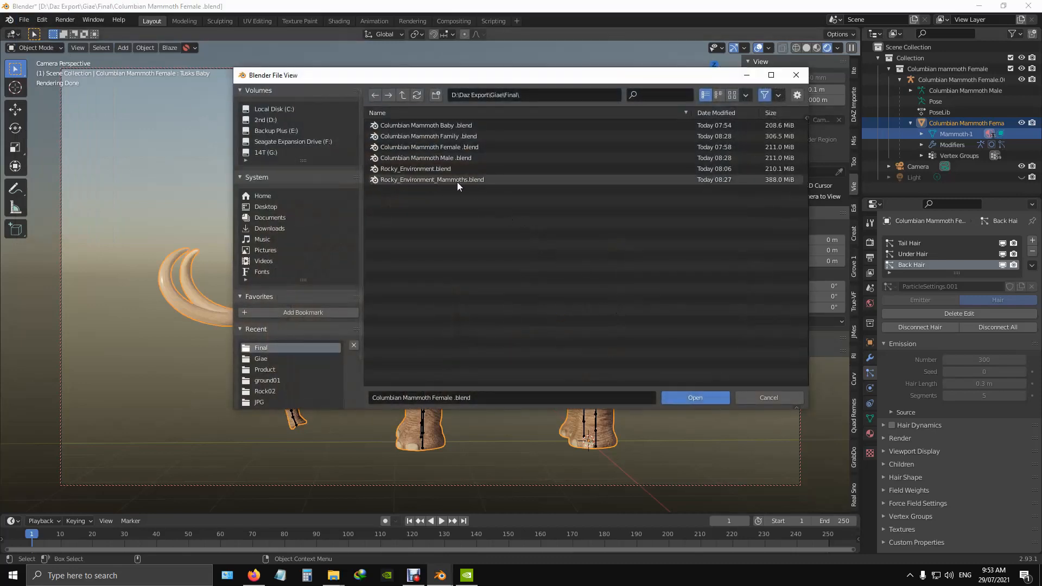
click(421, 180)
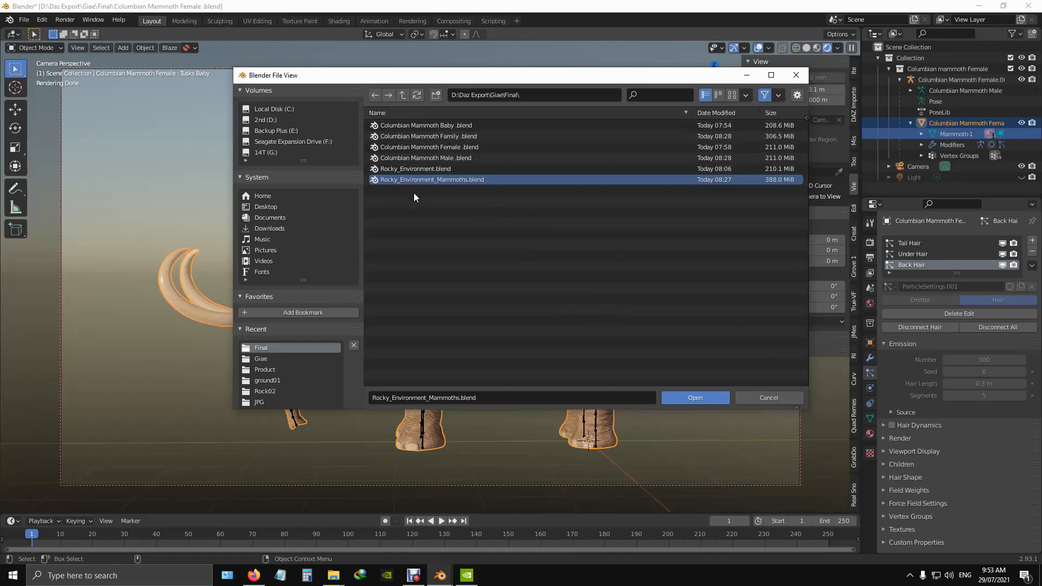
click(697, 399)
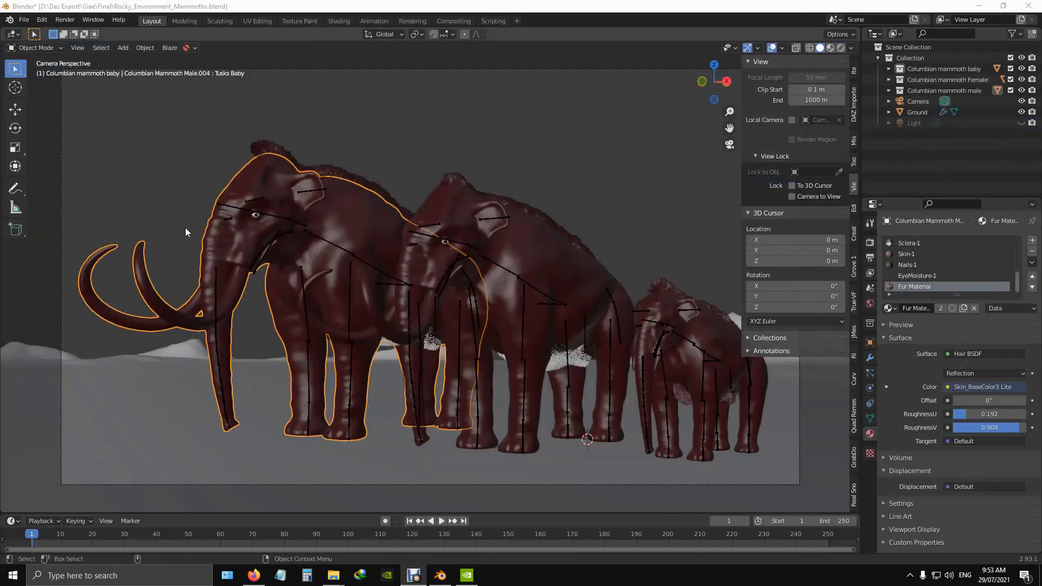
Select the Mammoth Baby armature and apply the Walk01 pose from its pose library
click(931, 70)
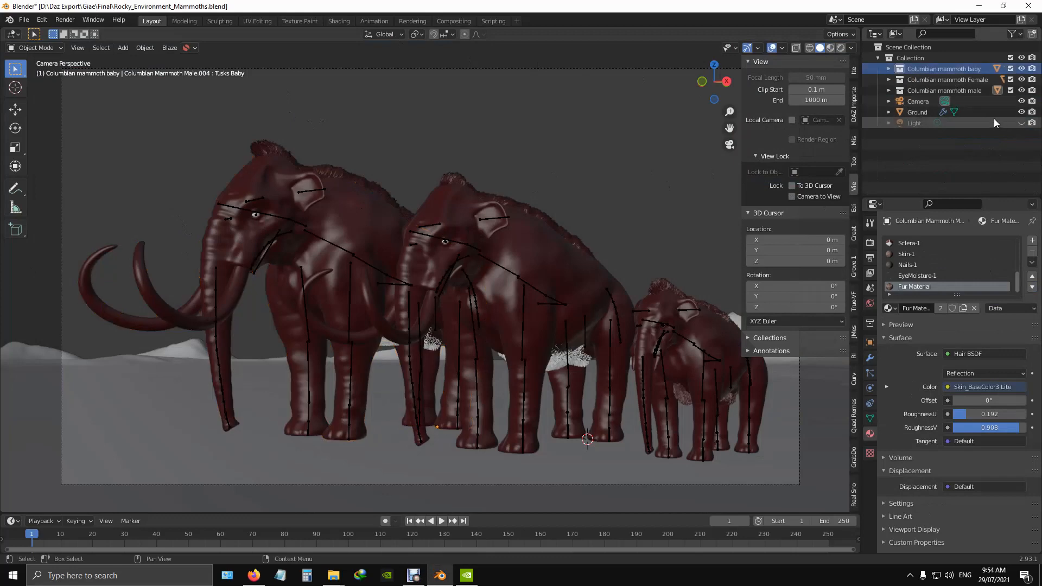
click(888, 69)
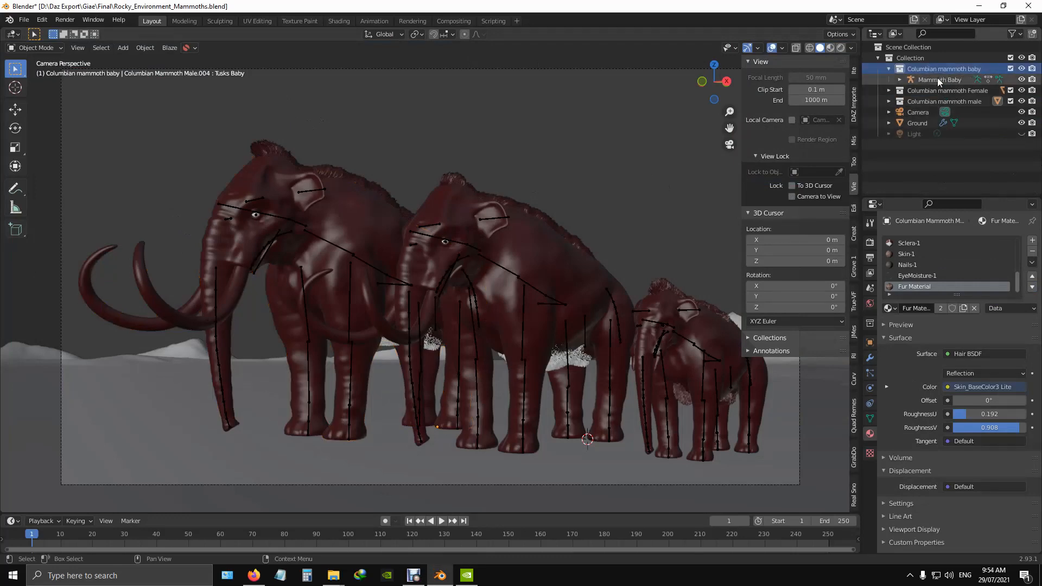
click(936, 77)
click(870, 388)
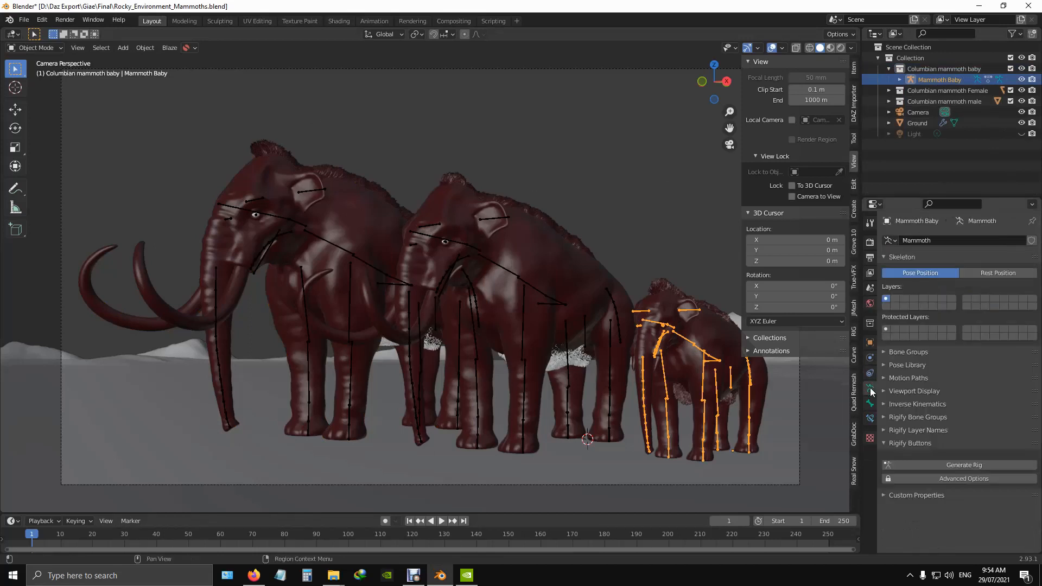
click(884, 366)
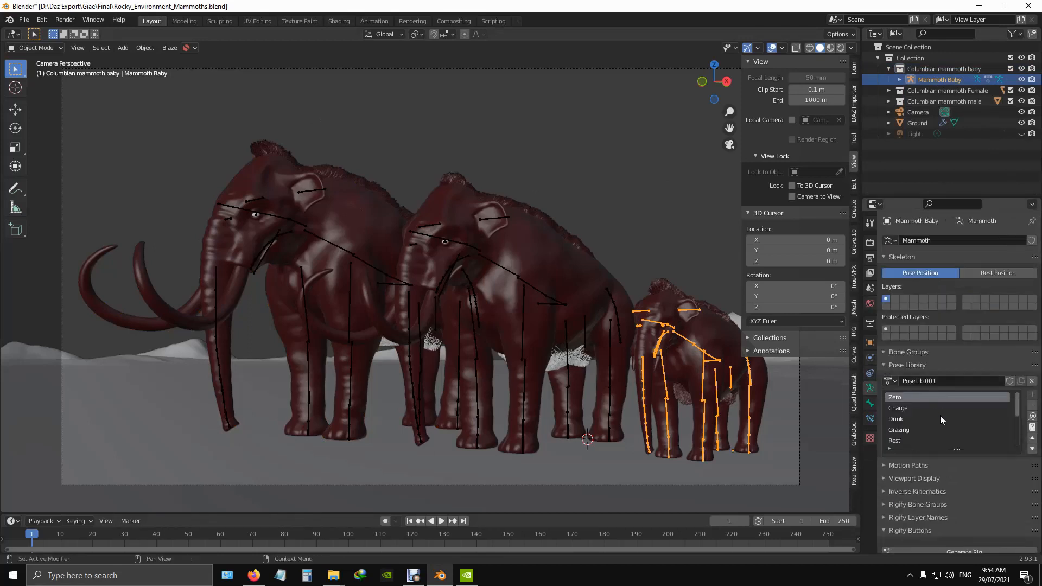
scroll(917, 429, down, 4)
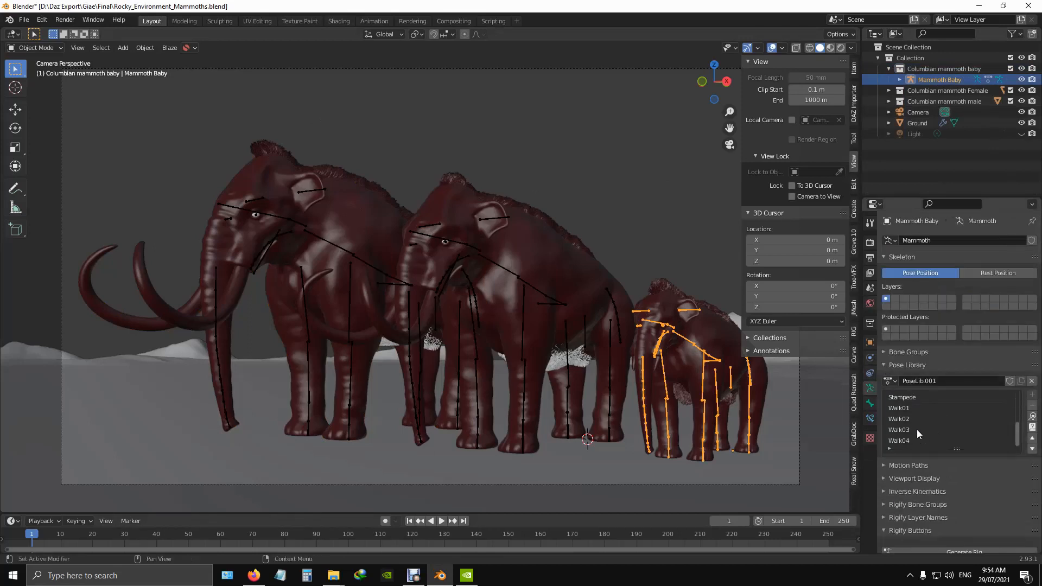
click(898, 408)
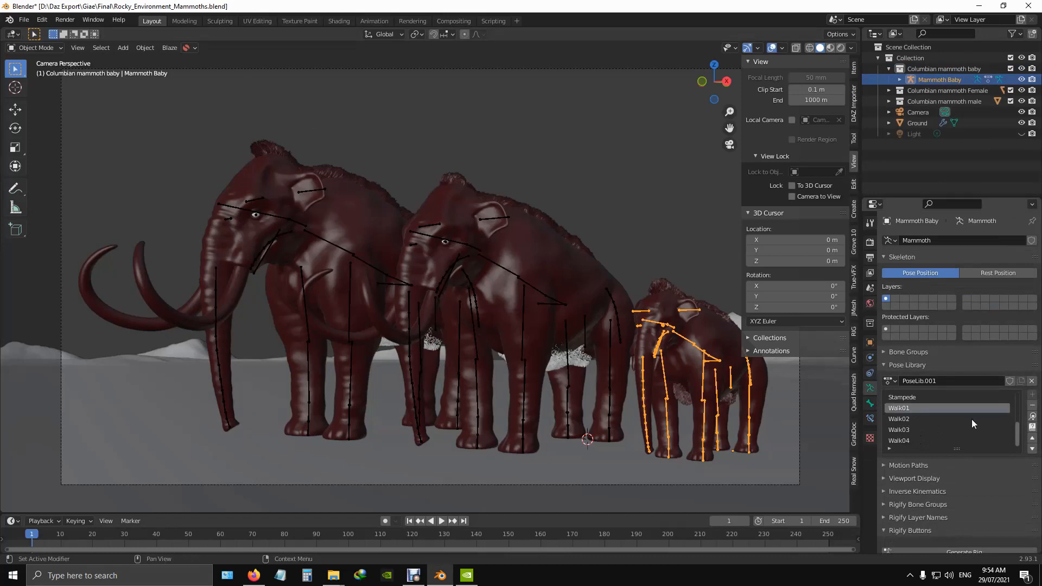
click(1032, 416)
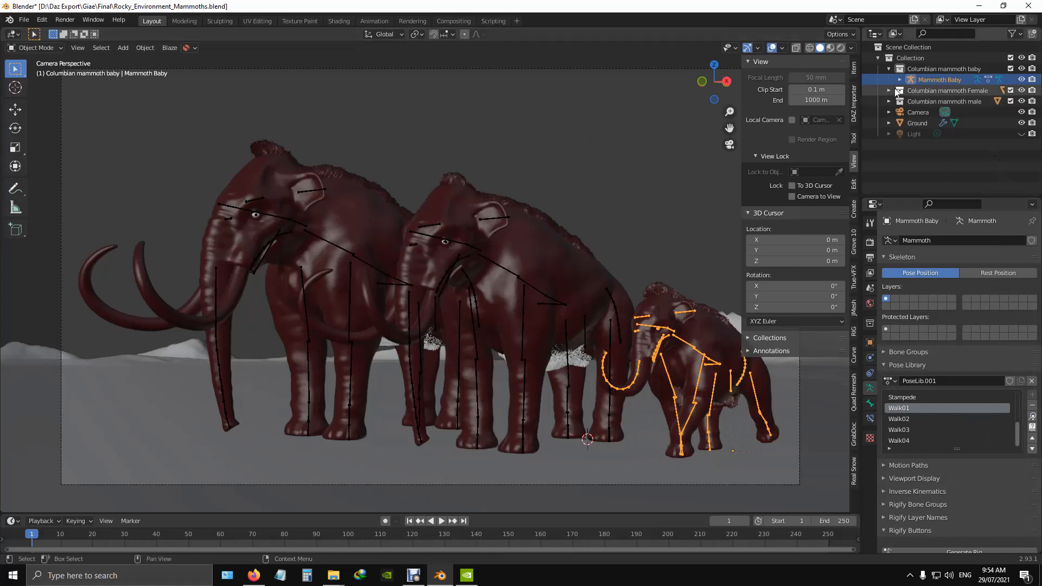
Select the Columbian Mammoth Female armature and apply the Grazing pose from its pose library
click(888, 91)
click(936, 102)
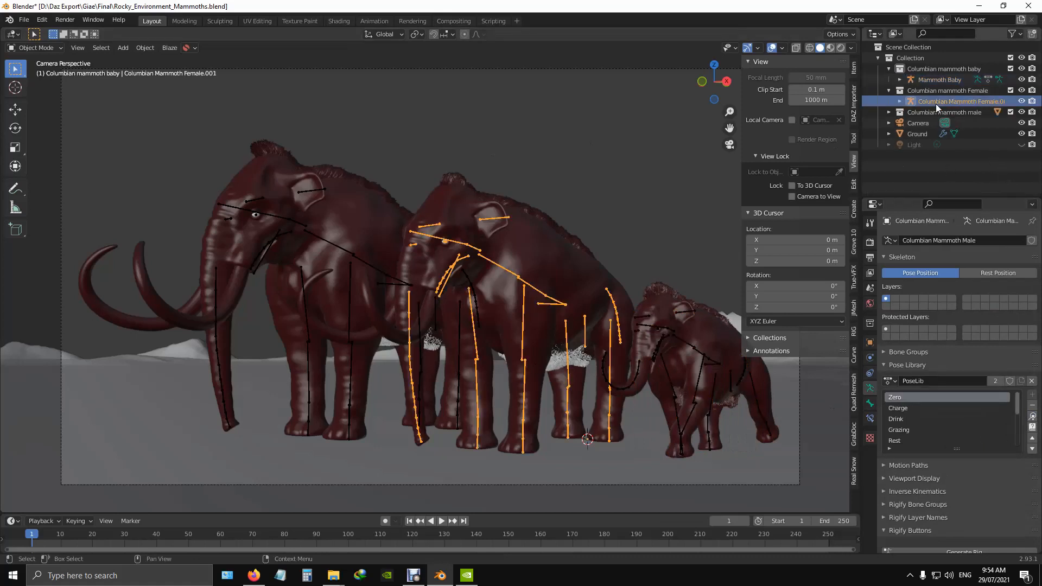
scroll(910, 427, down, 1)
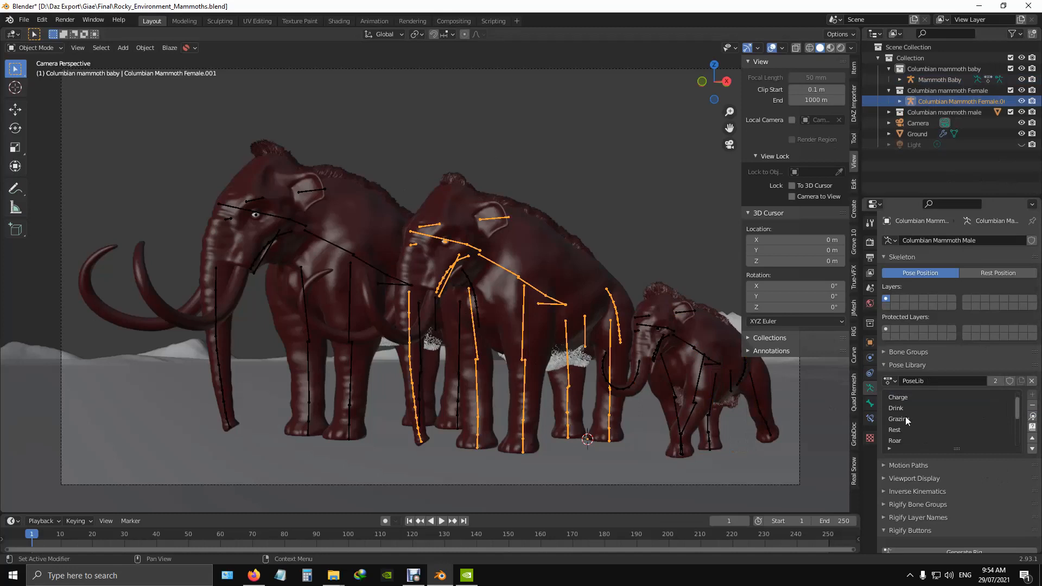
click(903, 419)
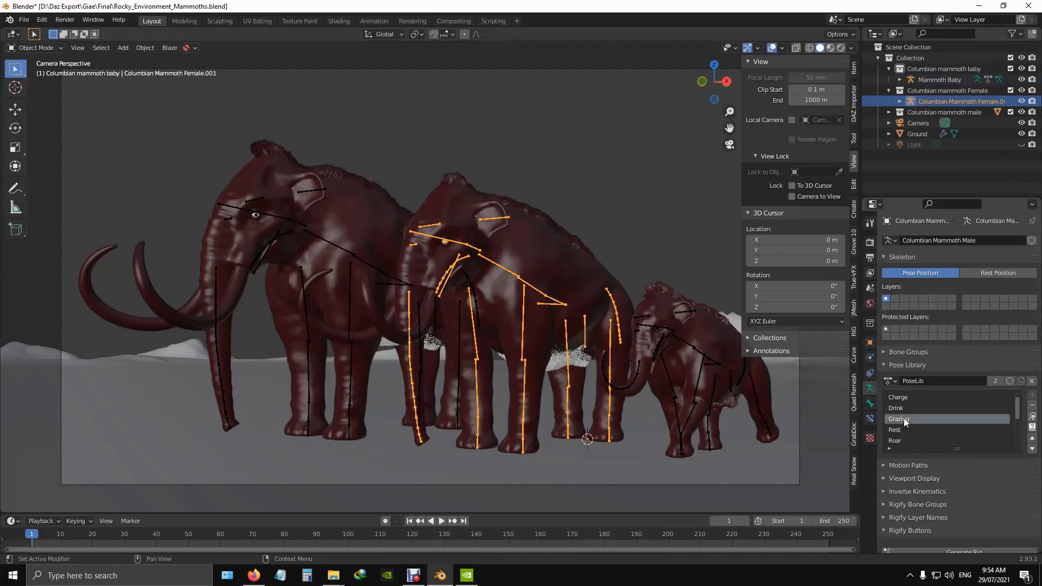
click(1032, 417)
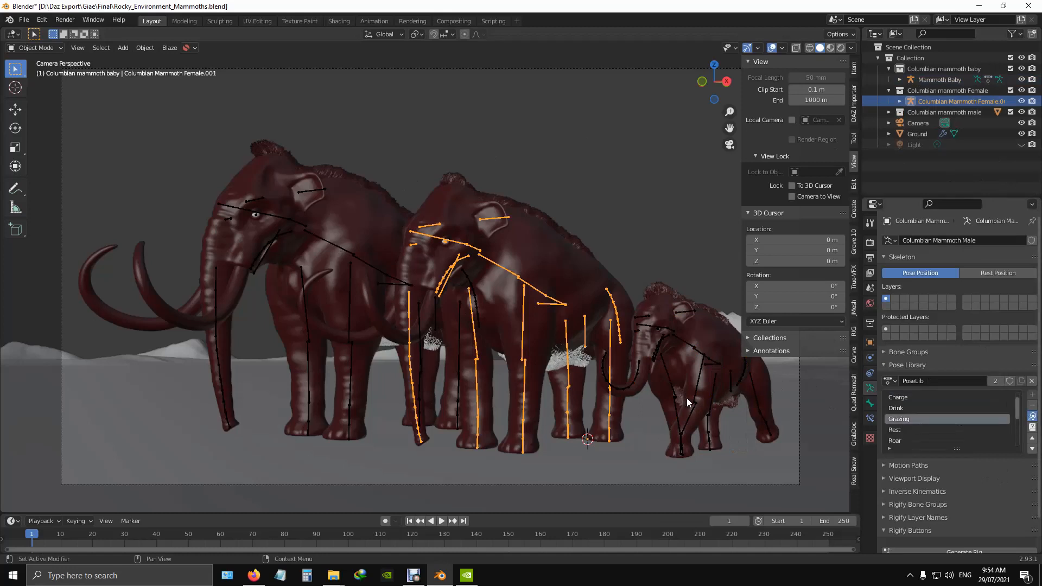
Select the Columbian Mammoth Male armature and apply the Charge pose from its pose library
click(348, 226)
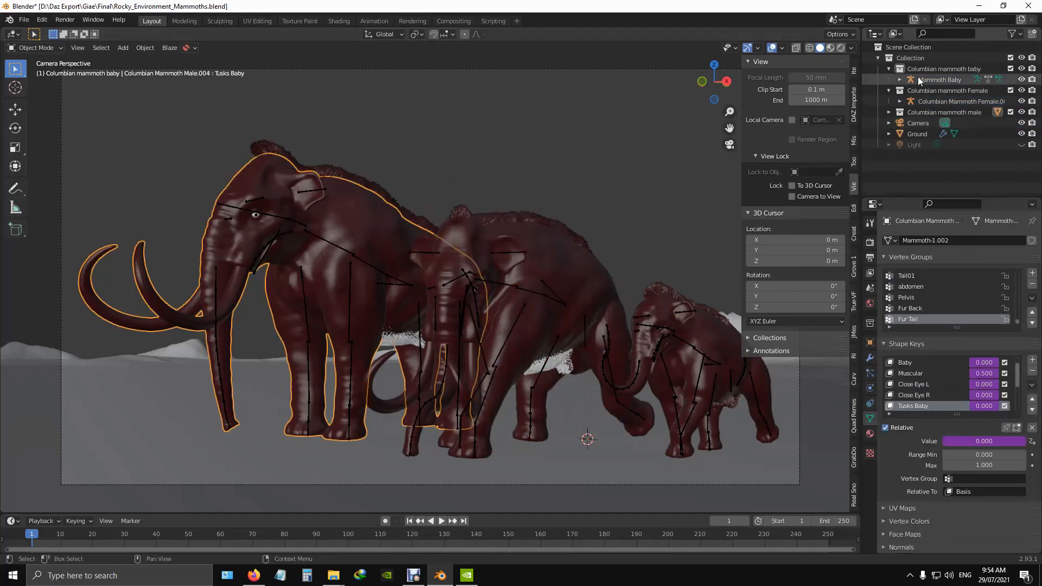
click(889, 113)
click(974, 123)
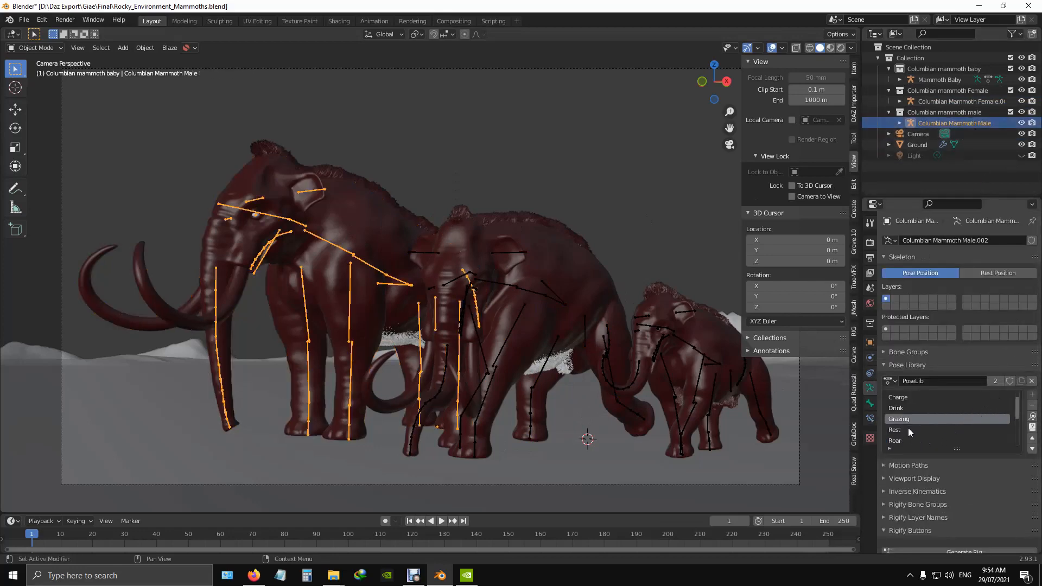
scroll(912, 423, up, 1)
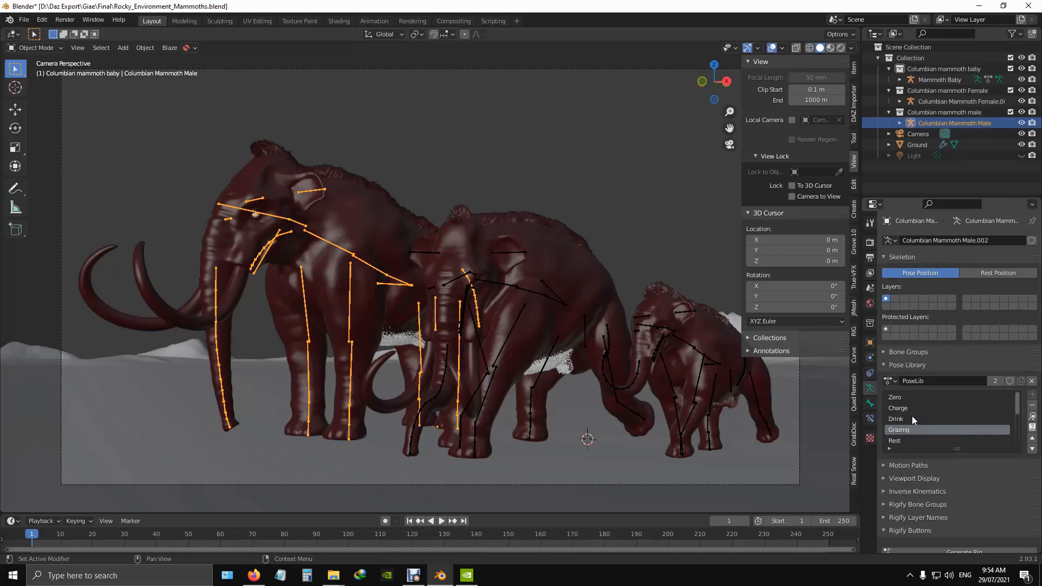
scroll(912, 417, down, 1)
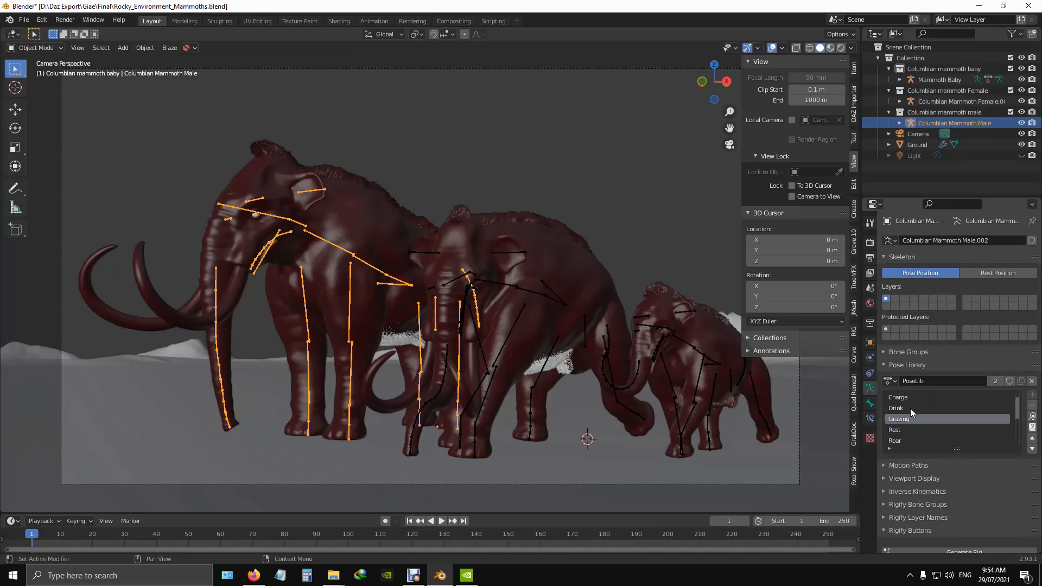
click(911, 397)
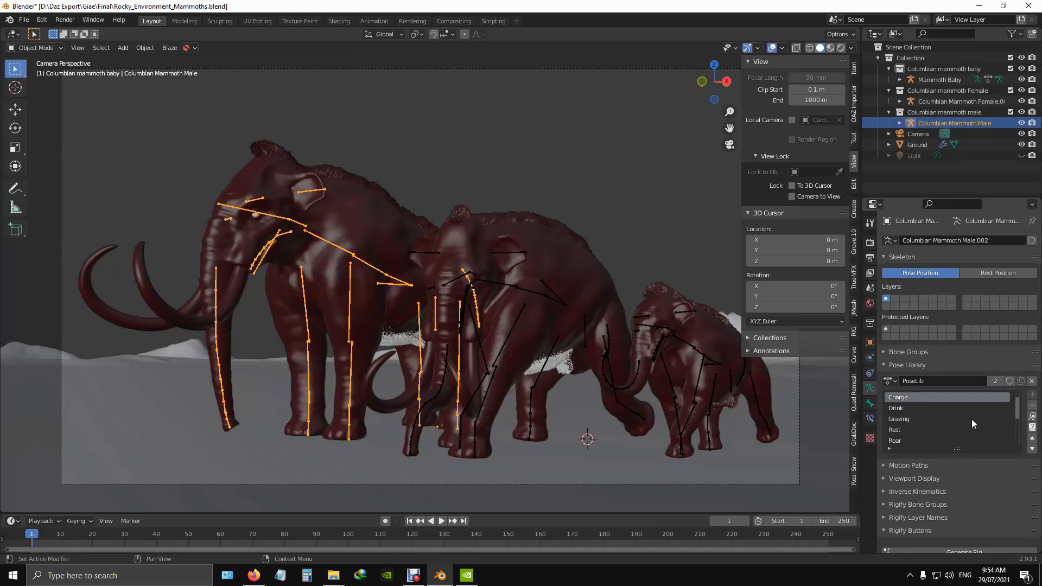
click(1033, 416)
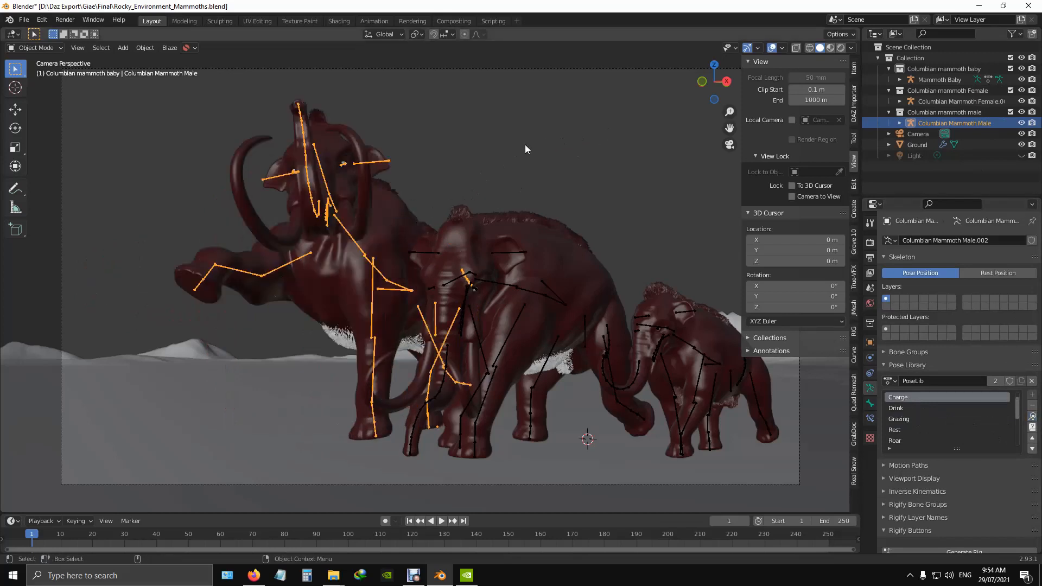
drag(727, 96, 699, 99)
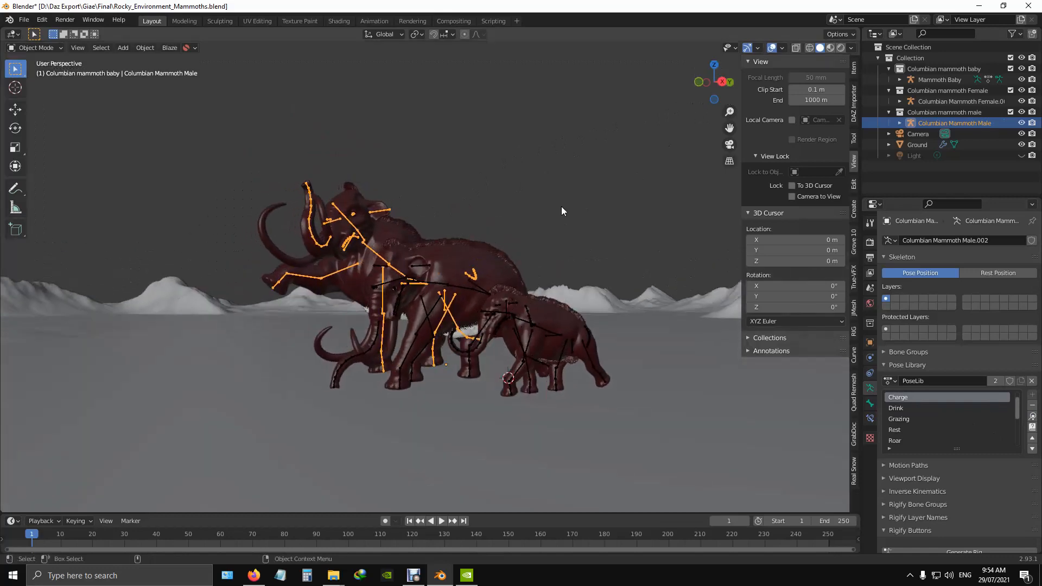
scroll(566, 210, up, 2)
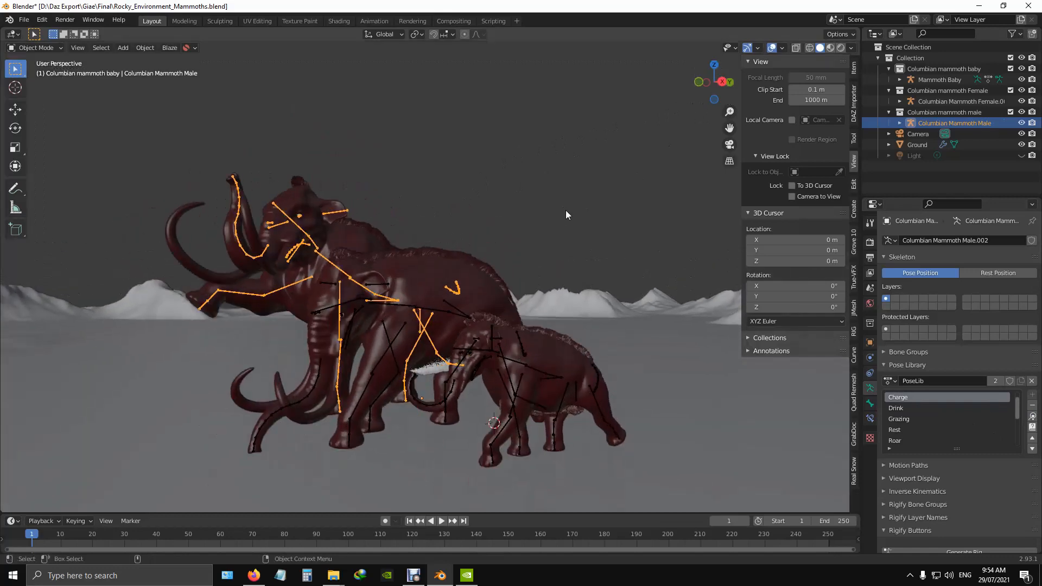
scroll(565, 210, down, 1)
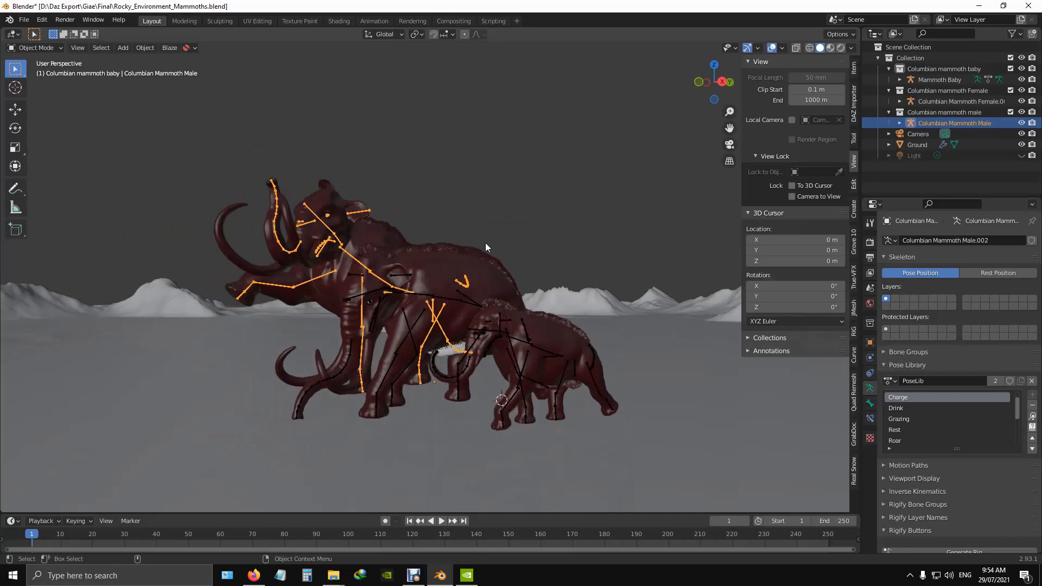
scroll(486, 244, up, 1)
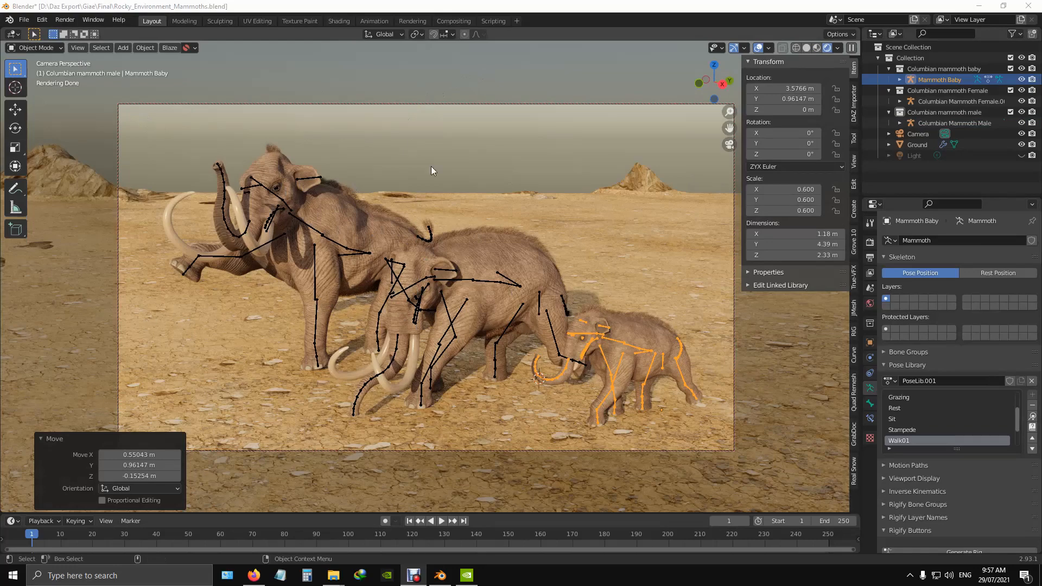
Deselect the baby's armature, render the camera view of the three posed mammoths, and close the render window after viewing the image
click(434, 77)
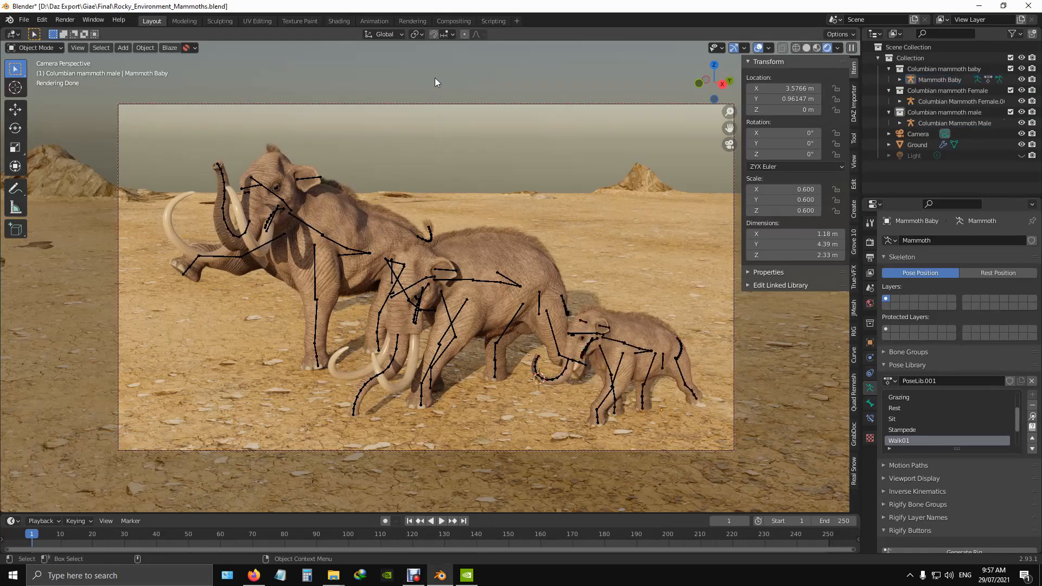
key(F12)
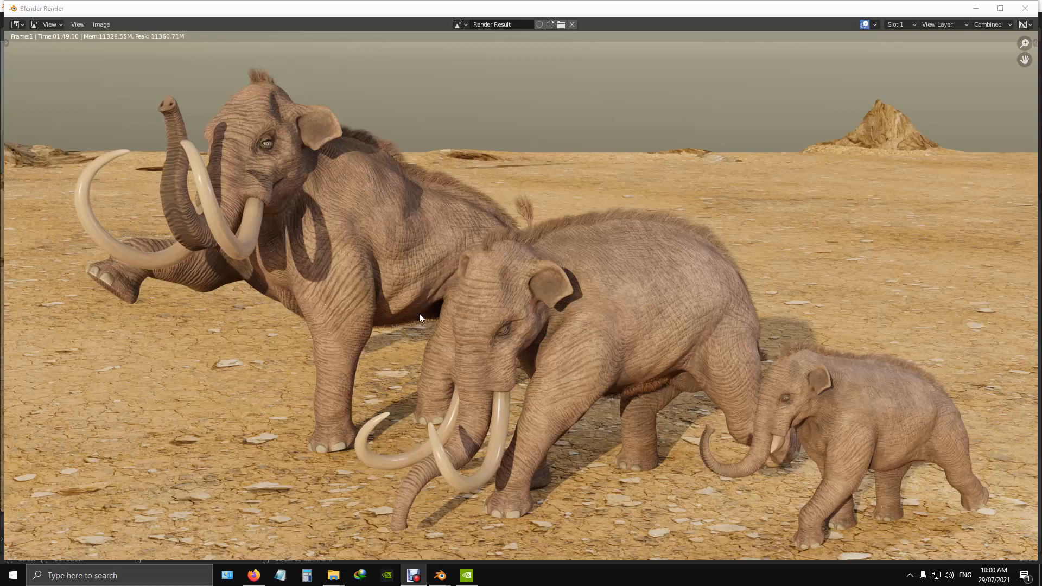
mouse_move(540, 9)
mouse_down()
mouse_move(619, 33)
mouse_move(589, 214)
mouse_move(500, 25)
mouse_move(530, 23)
mouse_move(559, 1)
mouse_move(537, 12)
mouse_move(548, 19)
mouse_move(546, 9)
mouse_up()
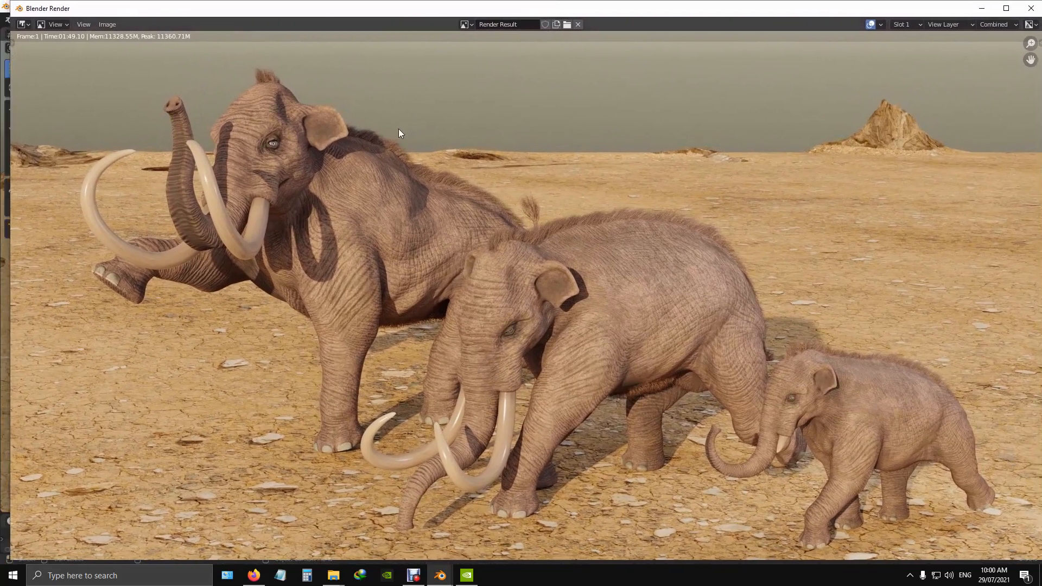
click(1030, 8)
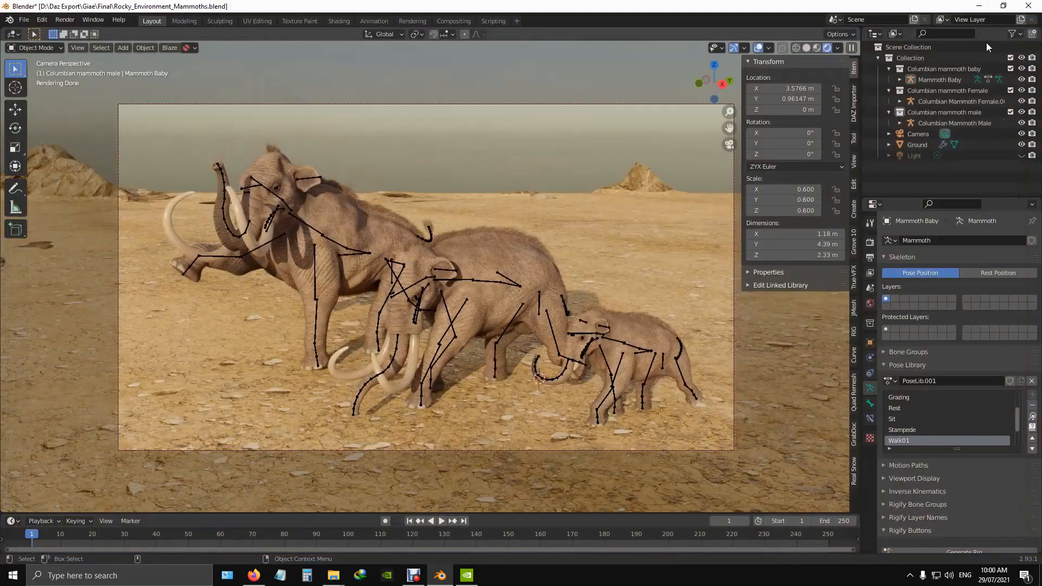
Show the scene's world background settings with the Nishita Sky Texture
click(870, 304)
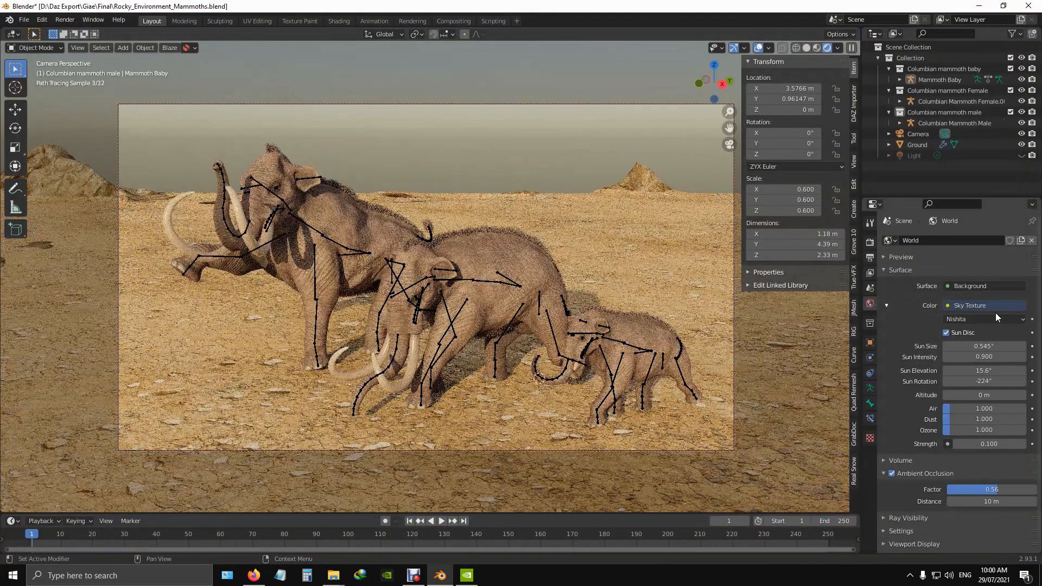